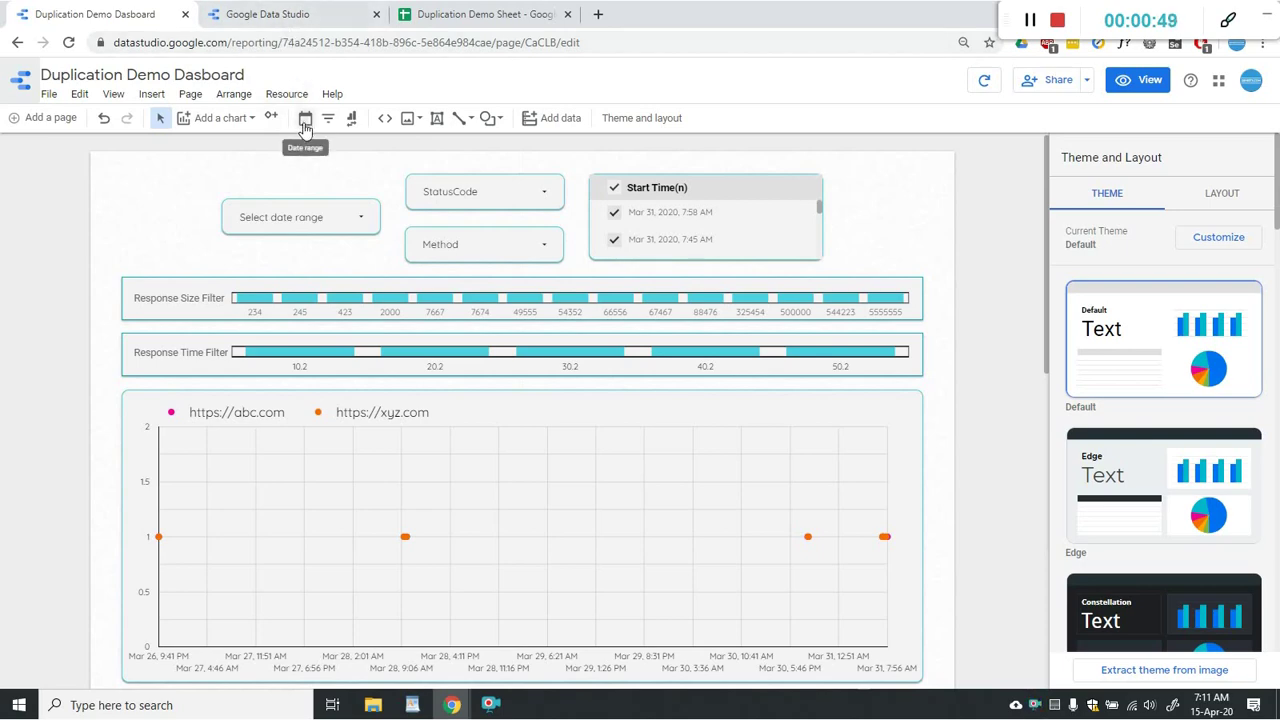
Switch to the Google Data Studio home page showing the Recent reports list.
left_click(268, 14)
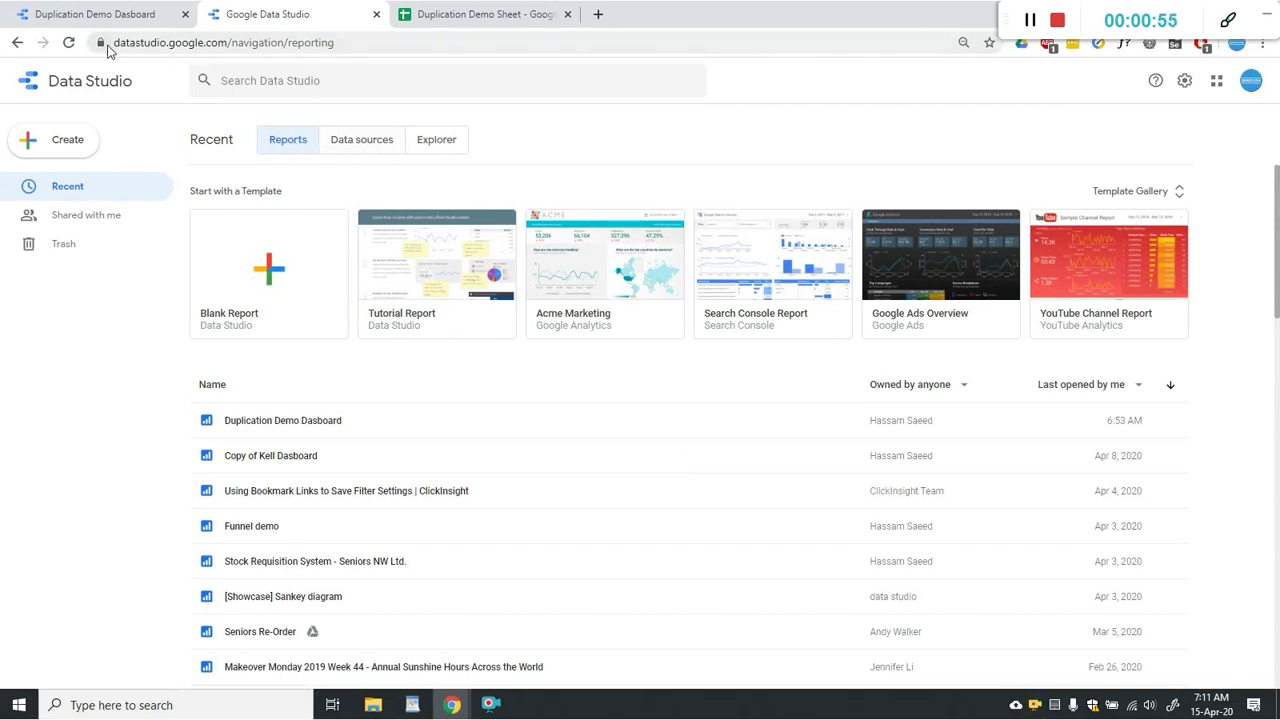
Show the recent Data sources list, then switch to the Duplication Demo Sheet spreadsheet.
left_click(364, 150)
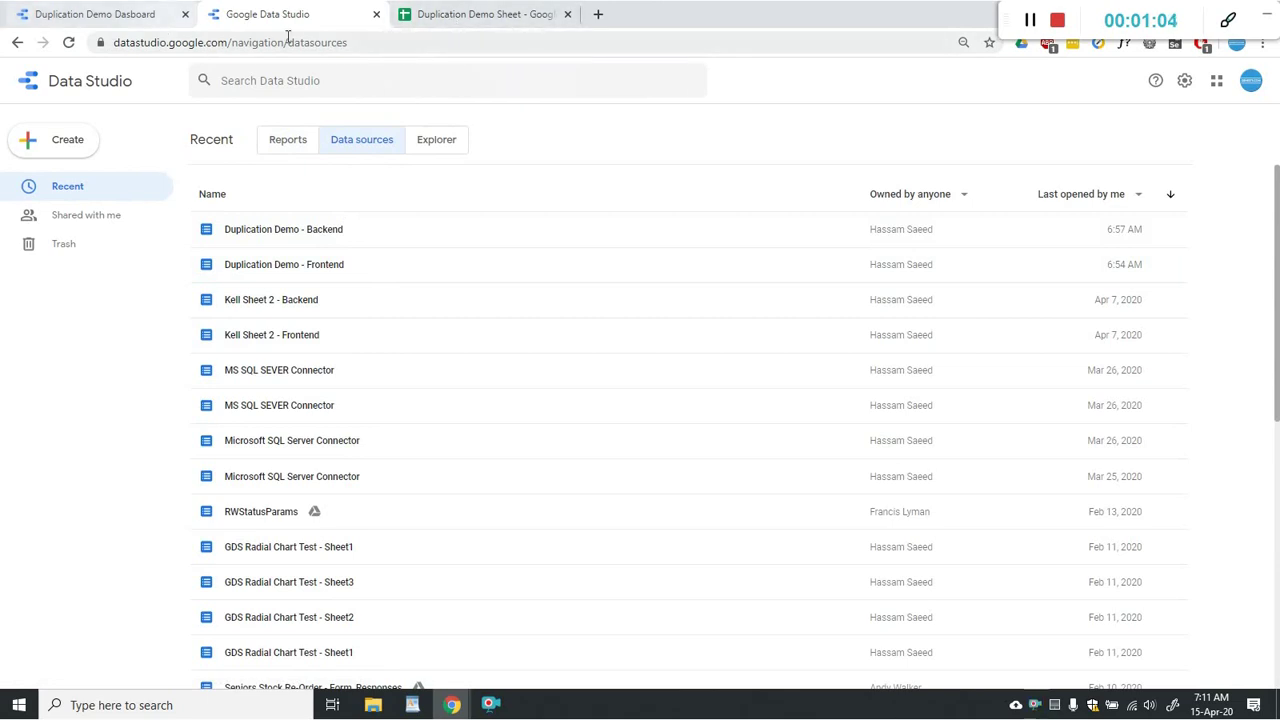
left_click(455, 22)
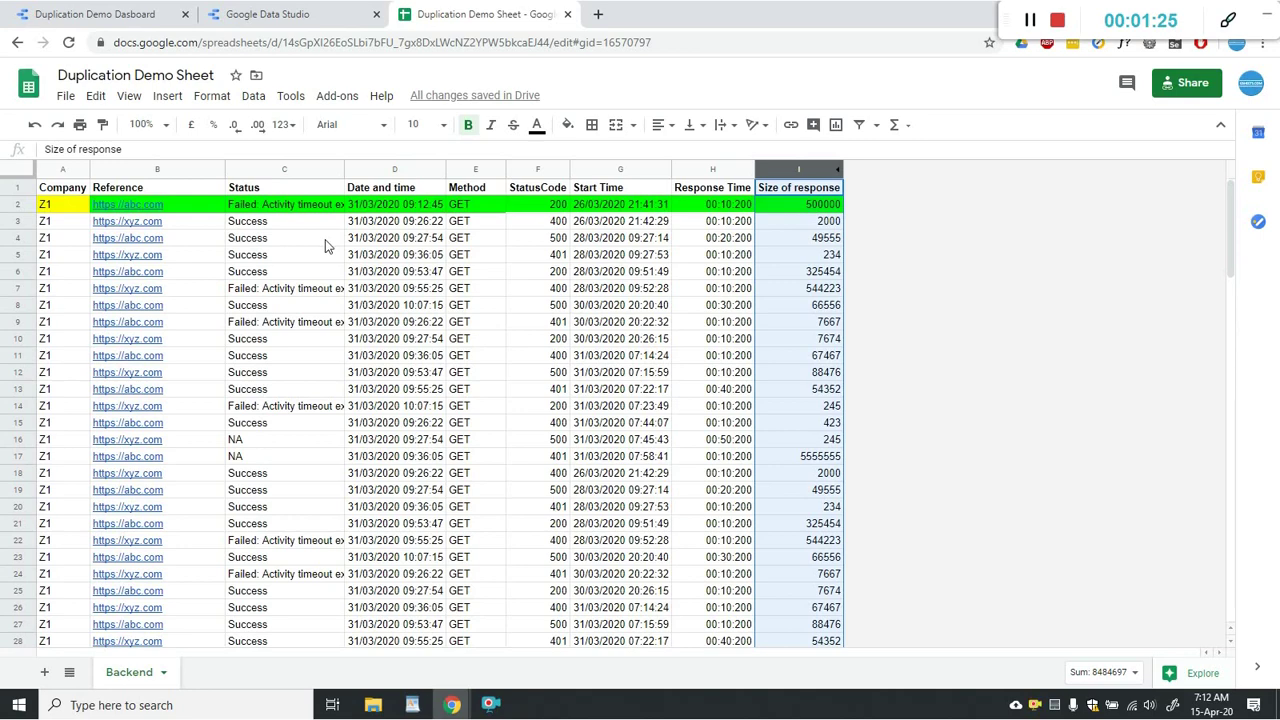
Check the report and data source tabs, then bring up Duplication Demo Sheet's File menu.
left_click(66, 190)
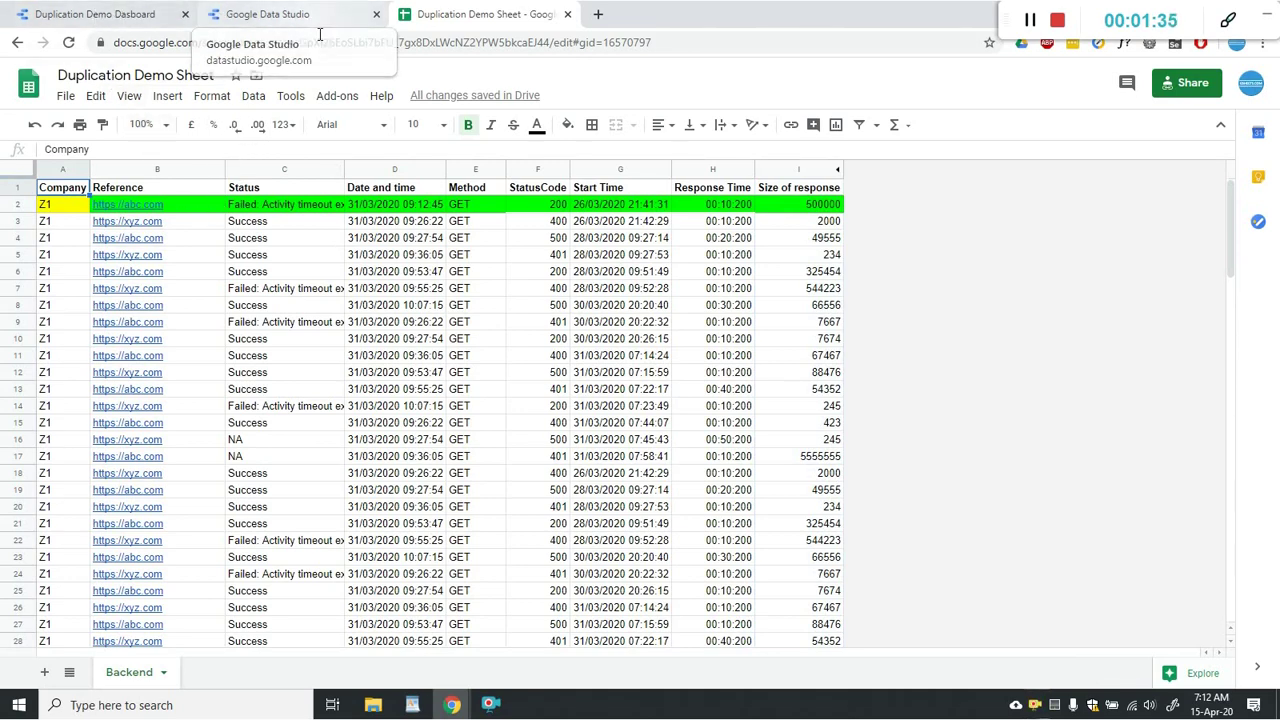
left_click(88, 16)
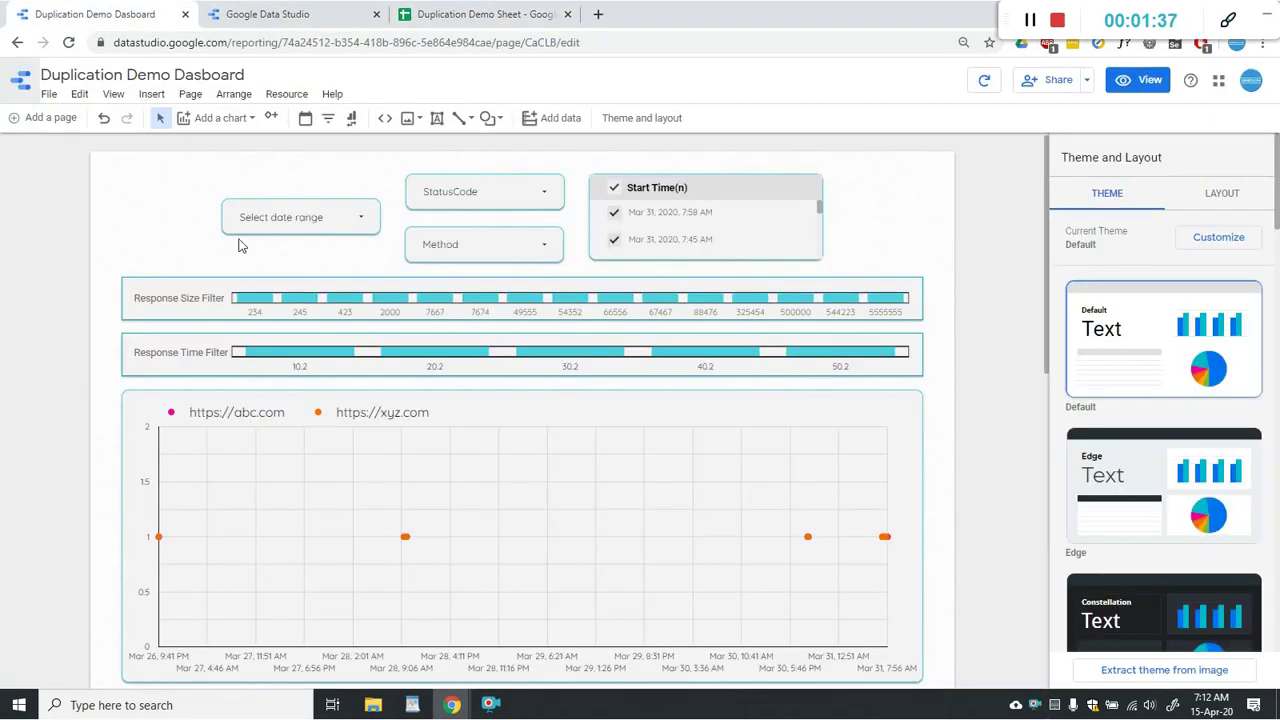
left_click(292, 22)
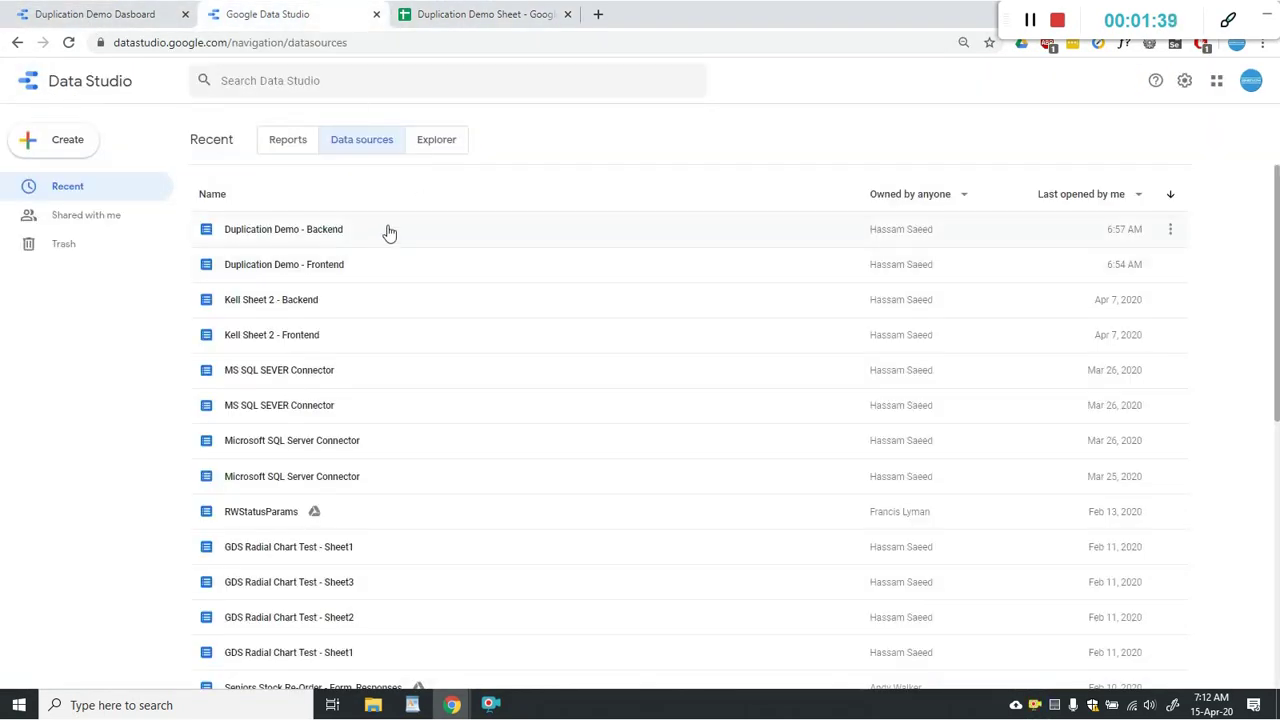
left_click(450, 14)
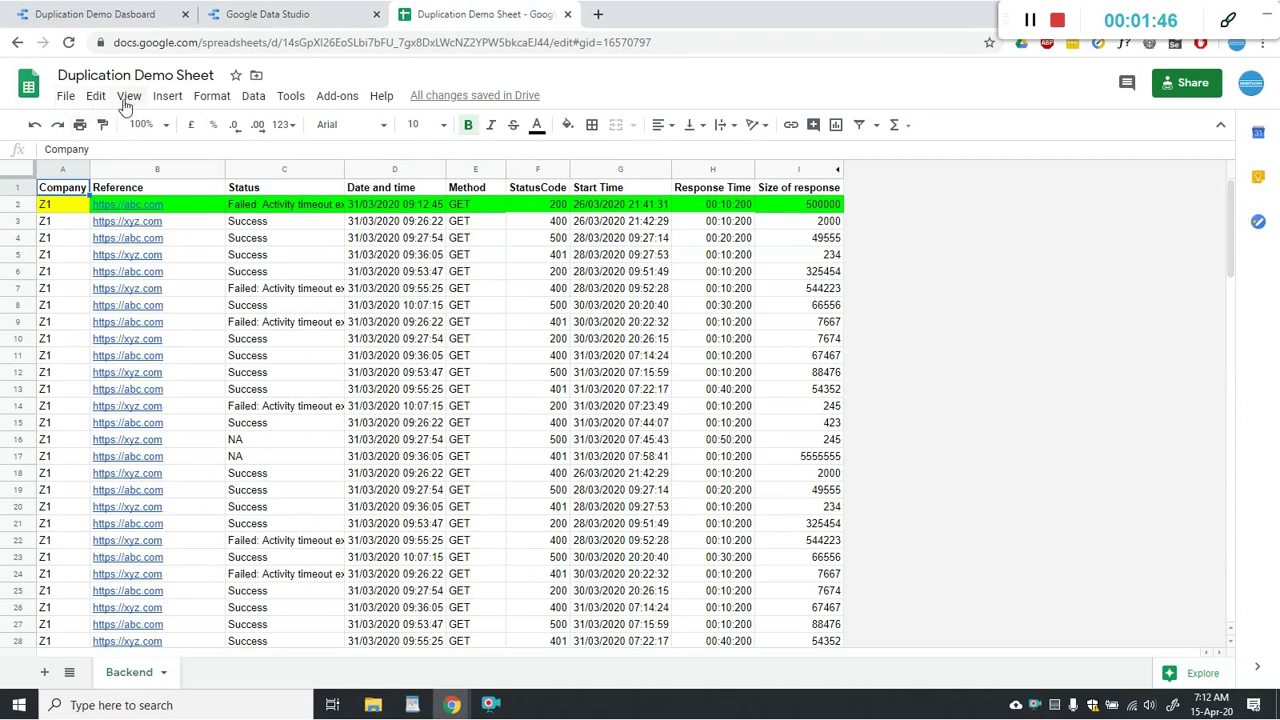
left_click(66, 104)
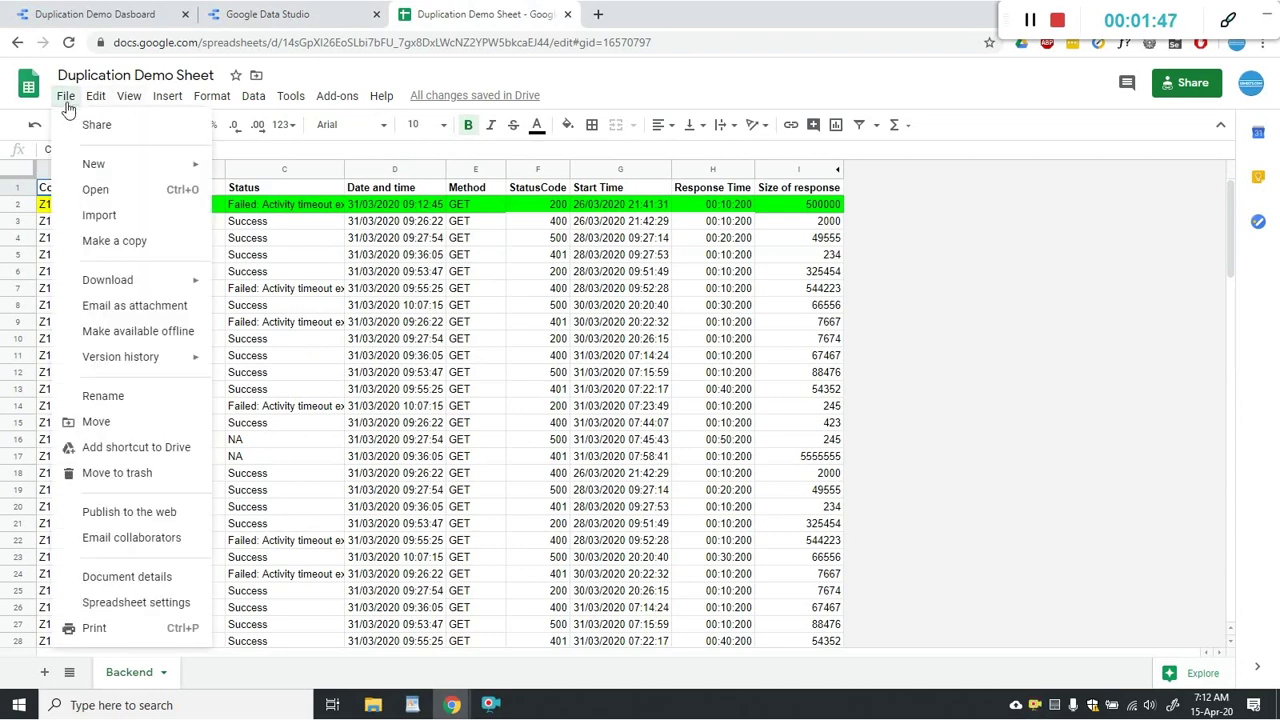
Copy the spreadsheet under the name 'Duplication Demo Sheet 2' and open the copy.
left_click(108, 242)
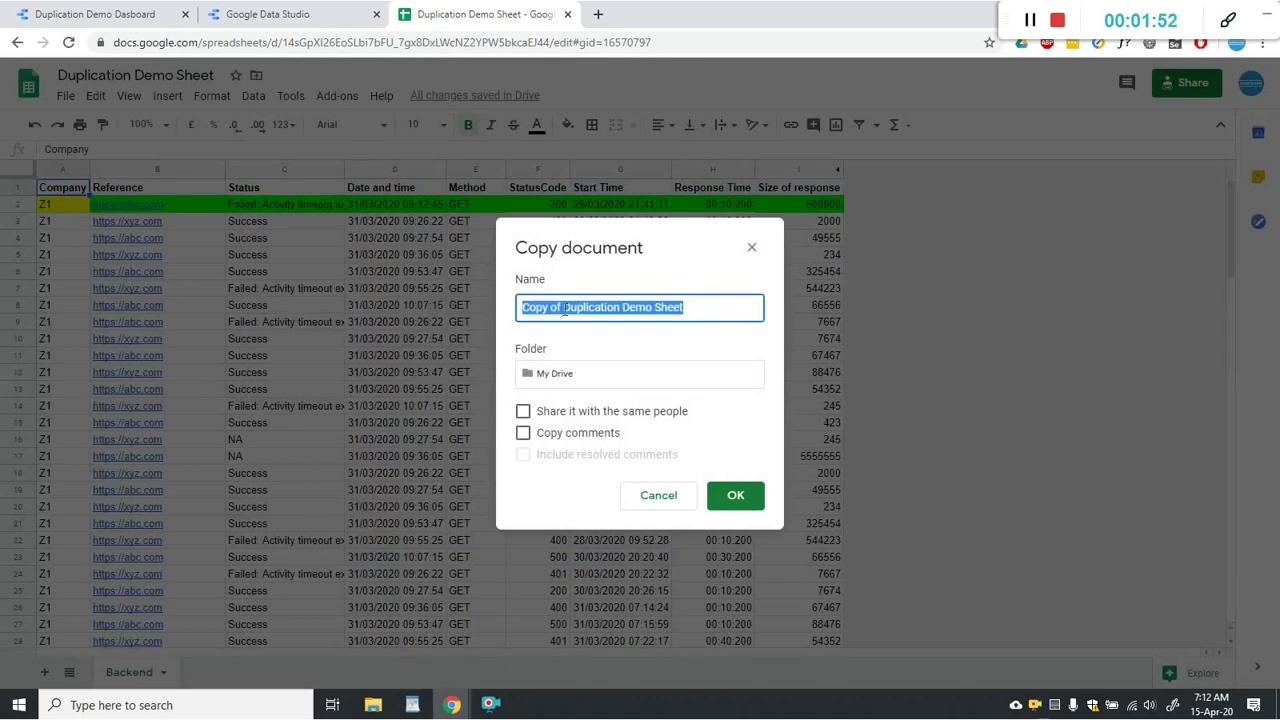
left_click_drag(565, 310, 493, 323)
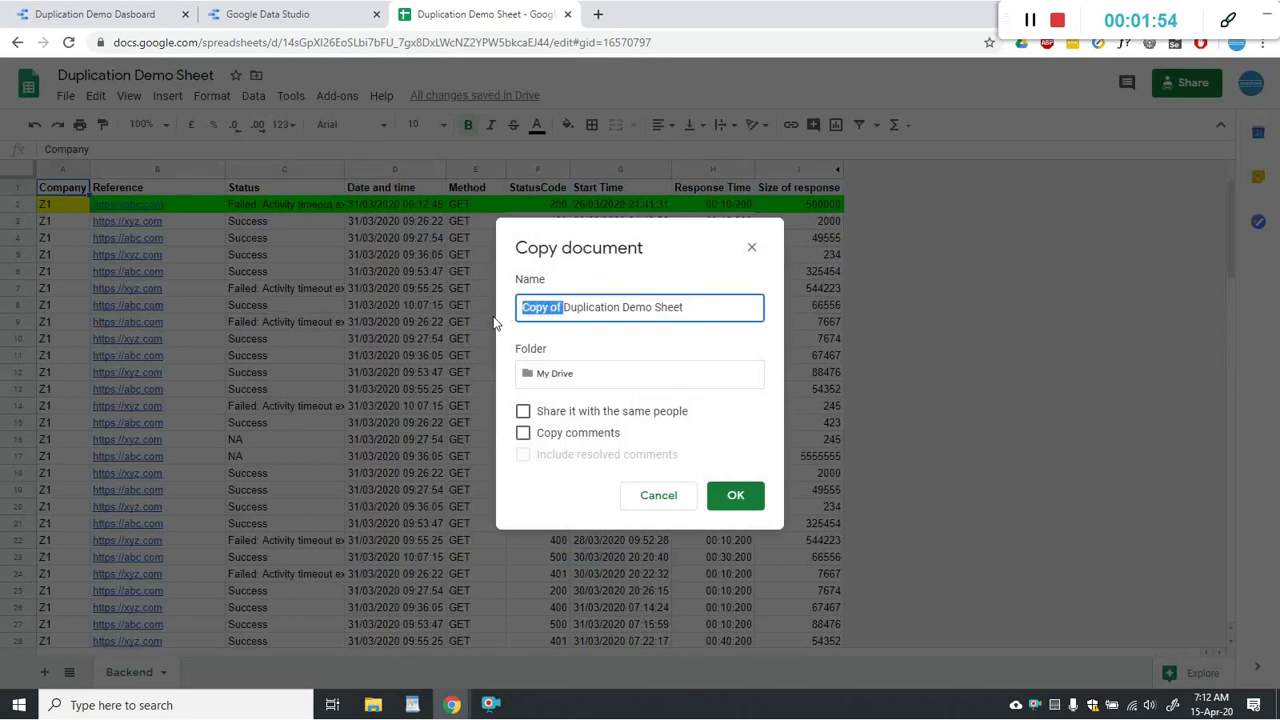
key("BackSpace")
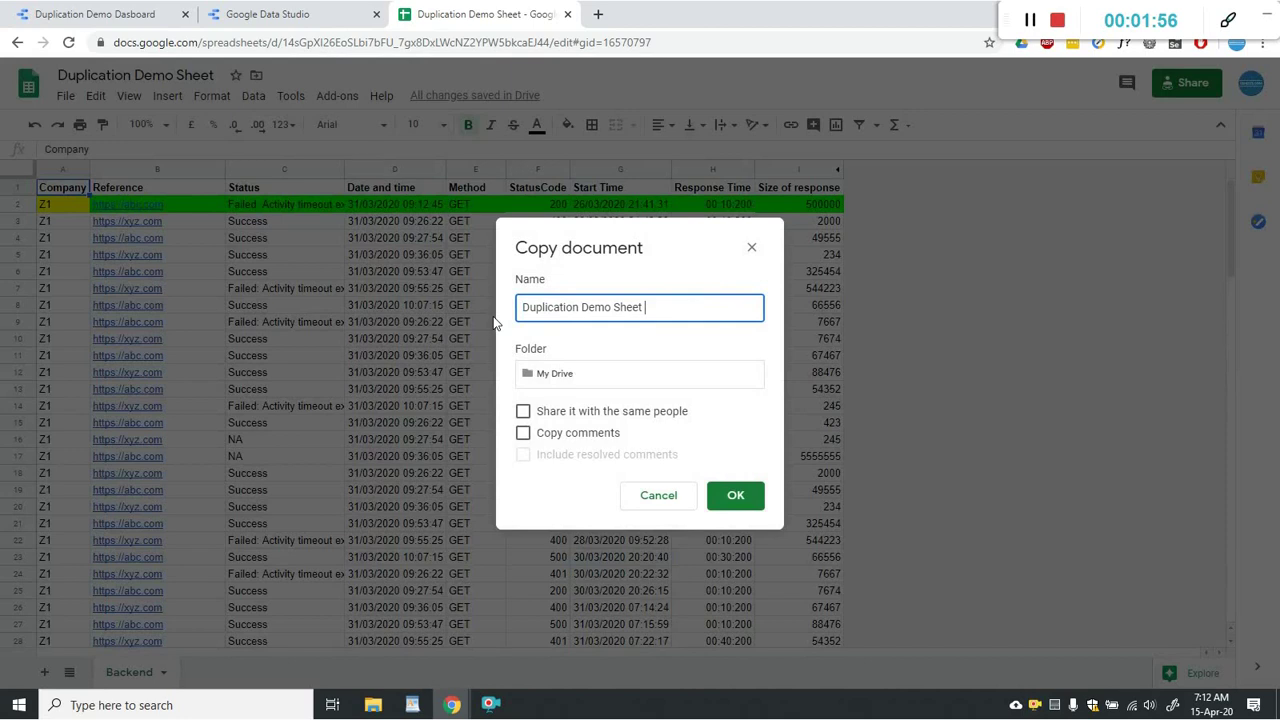
left_click(755, 497)
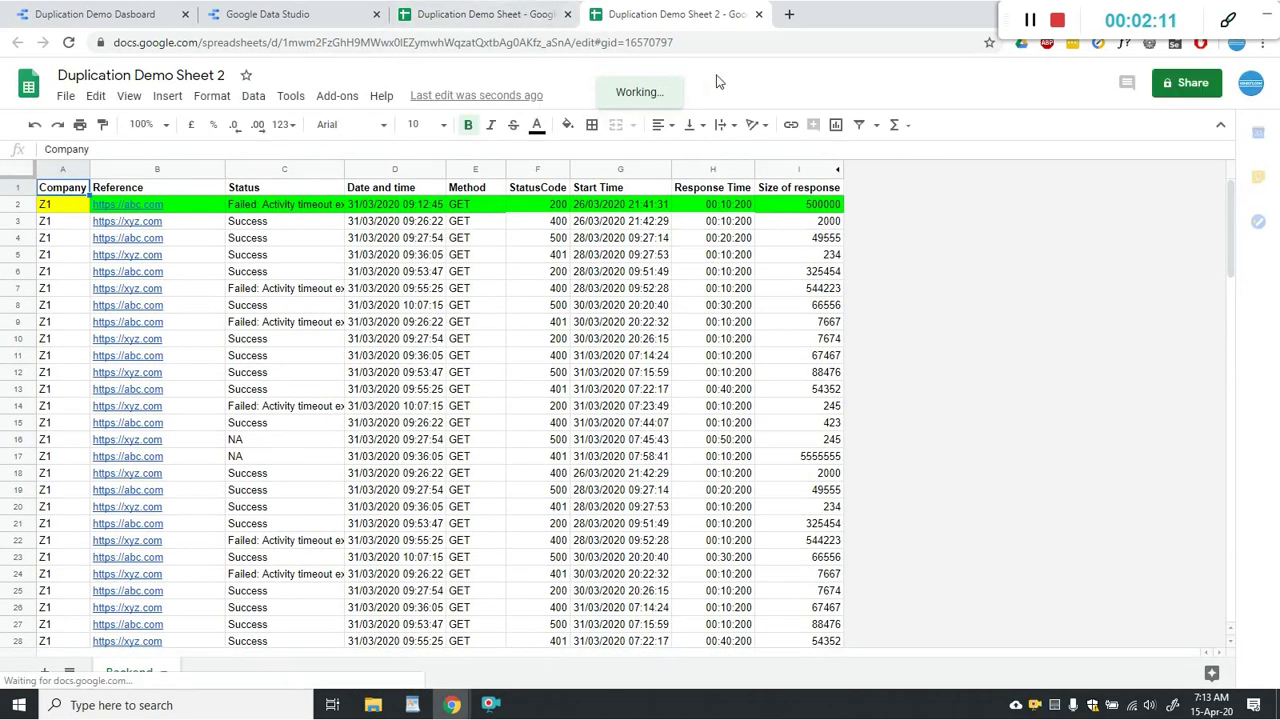
Replace every Z1 with X1 in the Company column A of Duplication Demo Sheet 2.
left_click(72, 169)
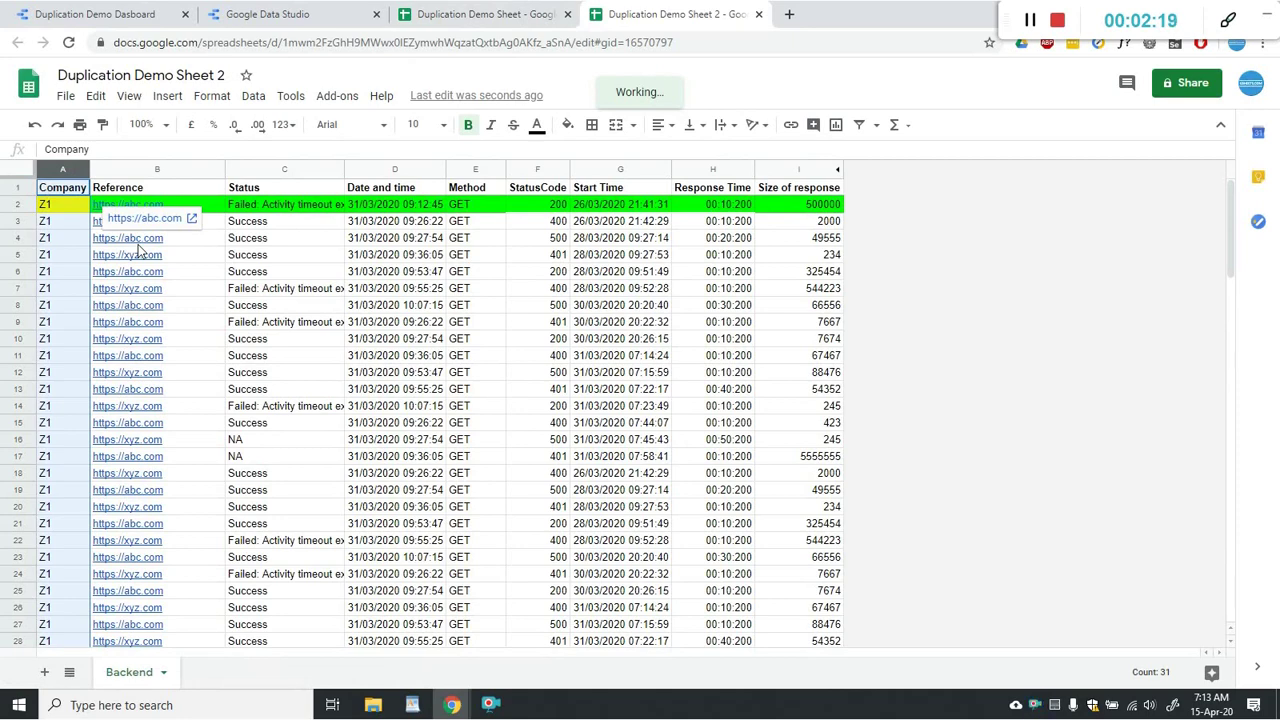
key("ctrl+f")
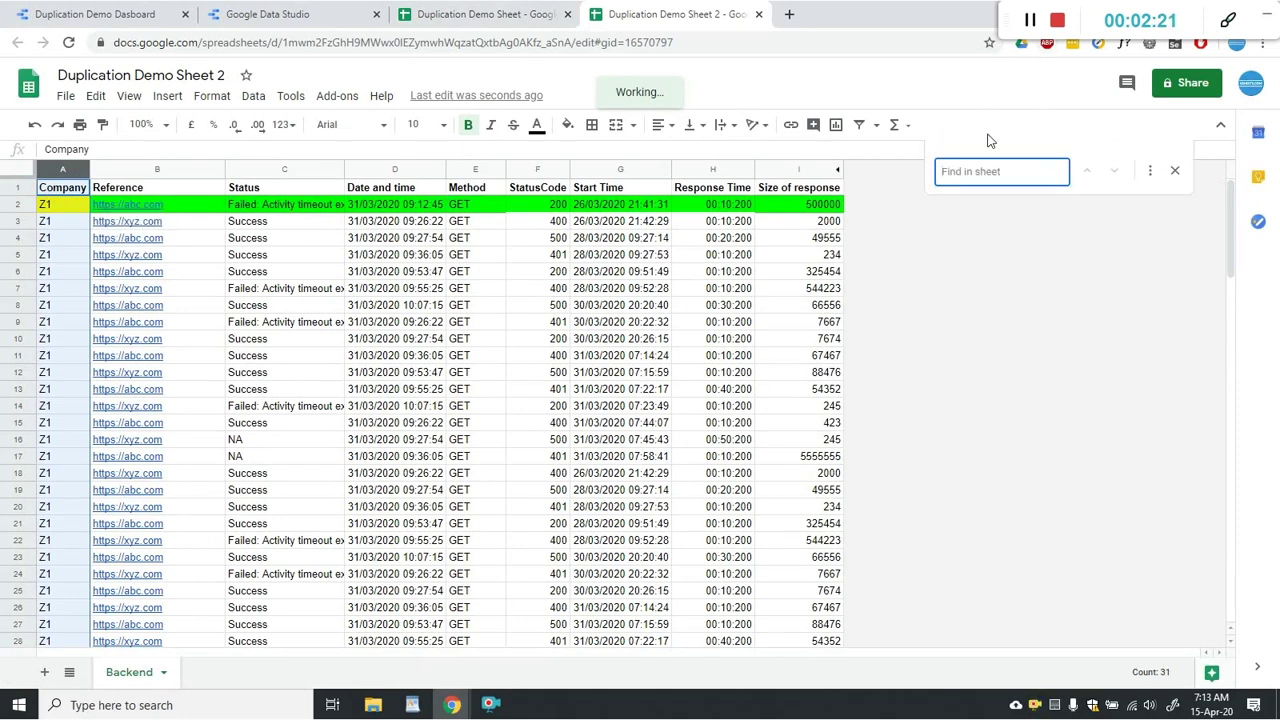
key("ctrl+h")
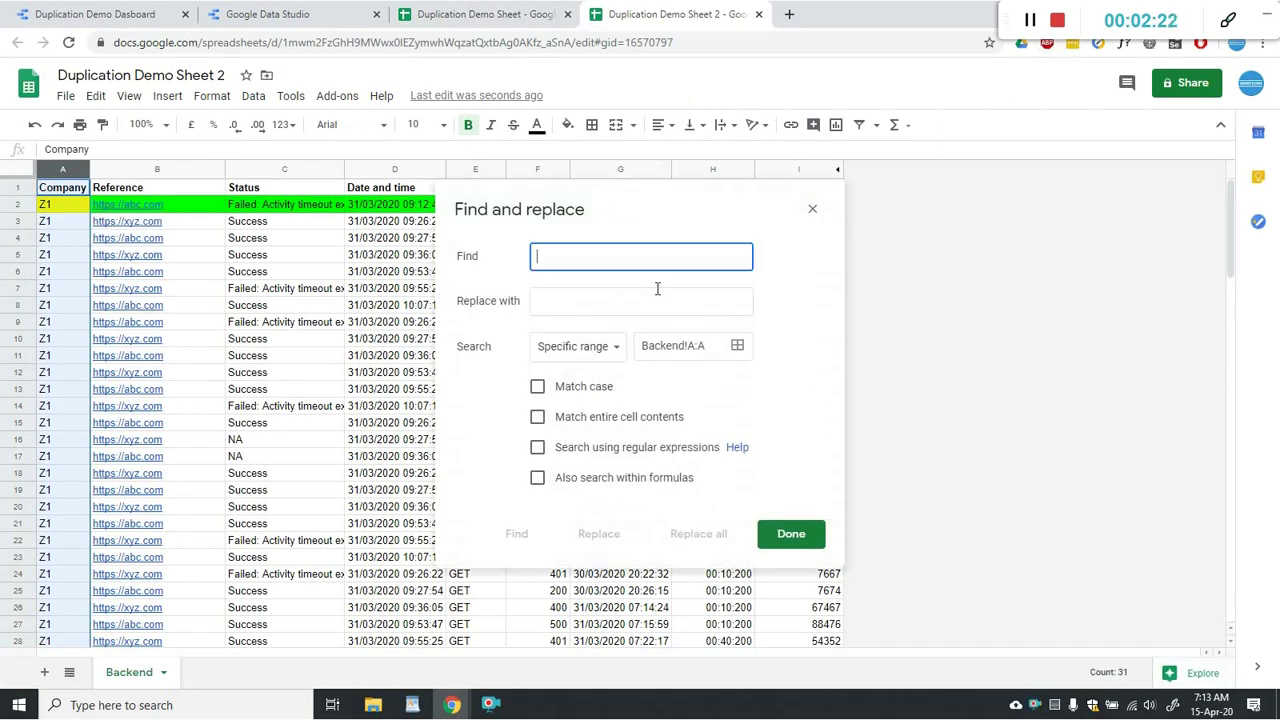
type("Z1")
key("Tab")
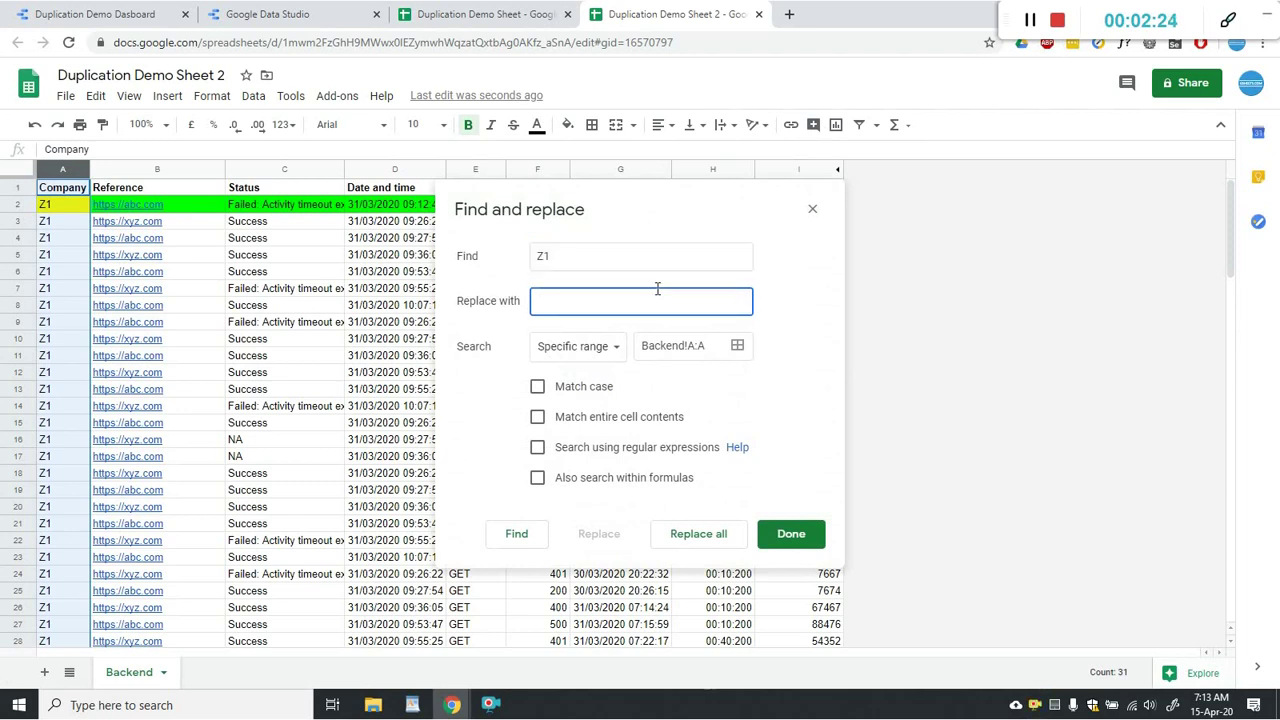
left_click(728, 538)
left_click(775, 542)
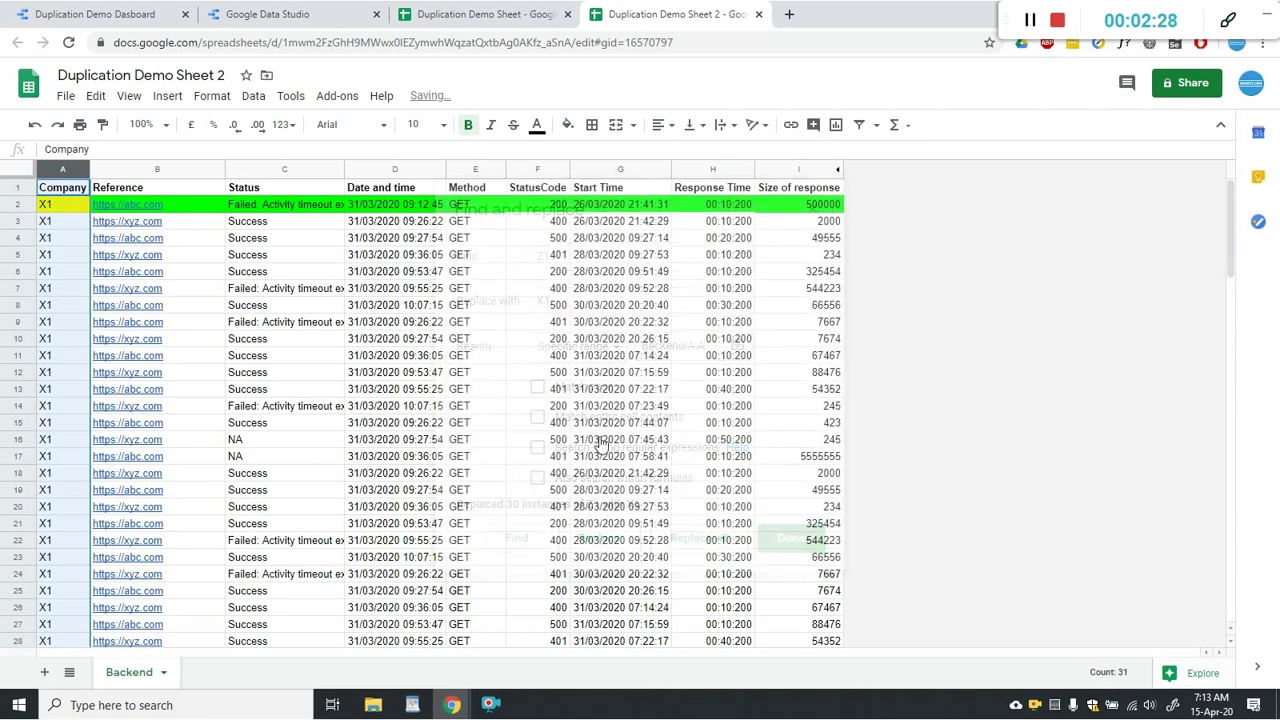
left_click(68, 256)
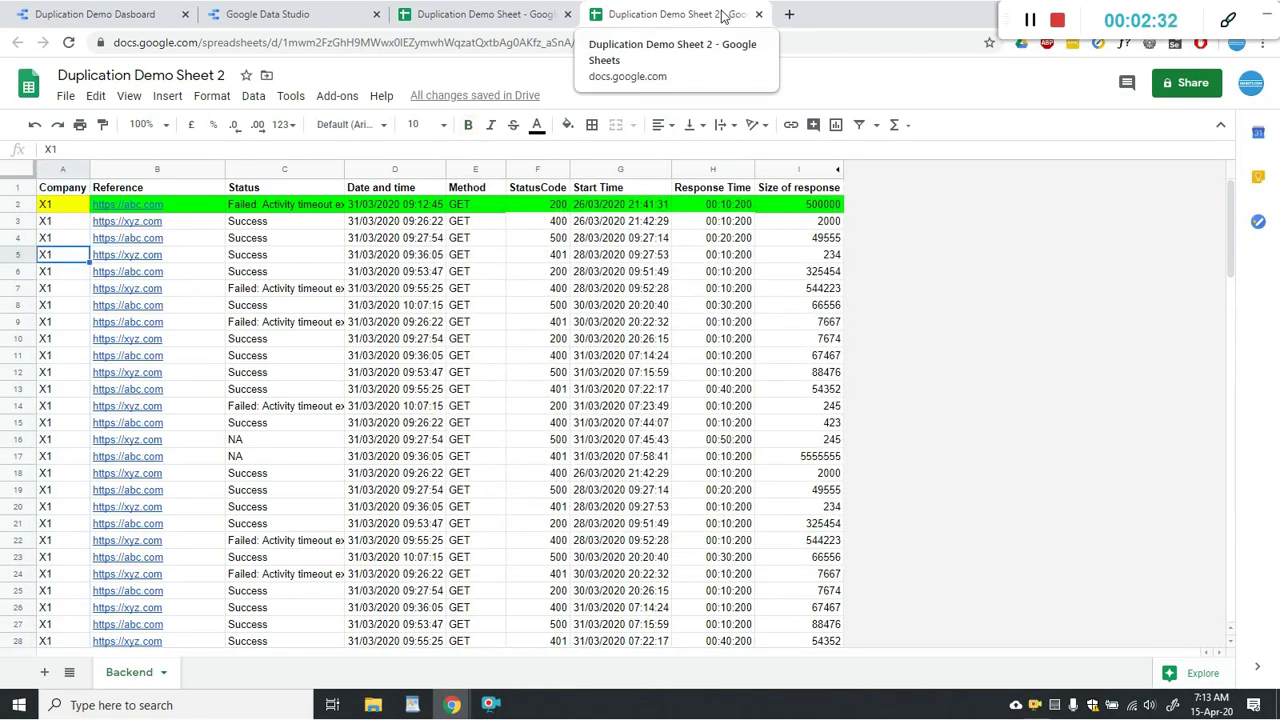
Close both spreadsheet tabs and open the Duplication Demo - Backend data source.
left_click(758, 14)
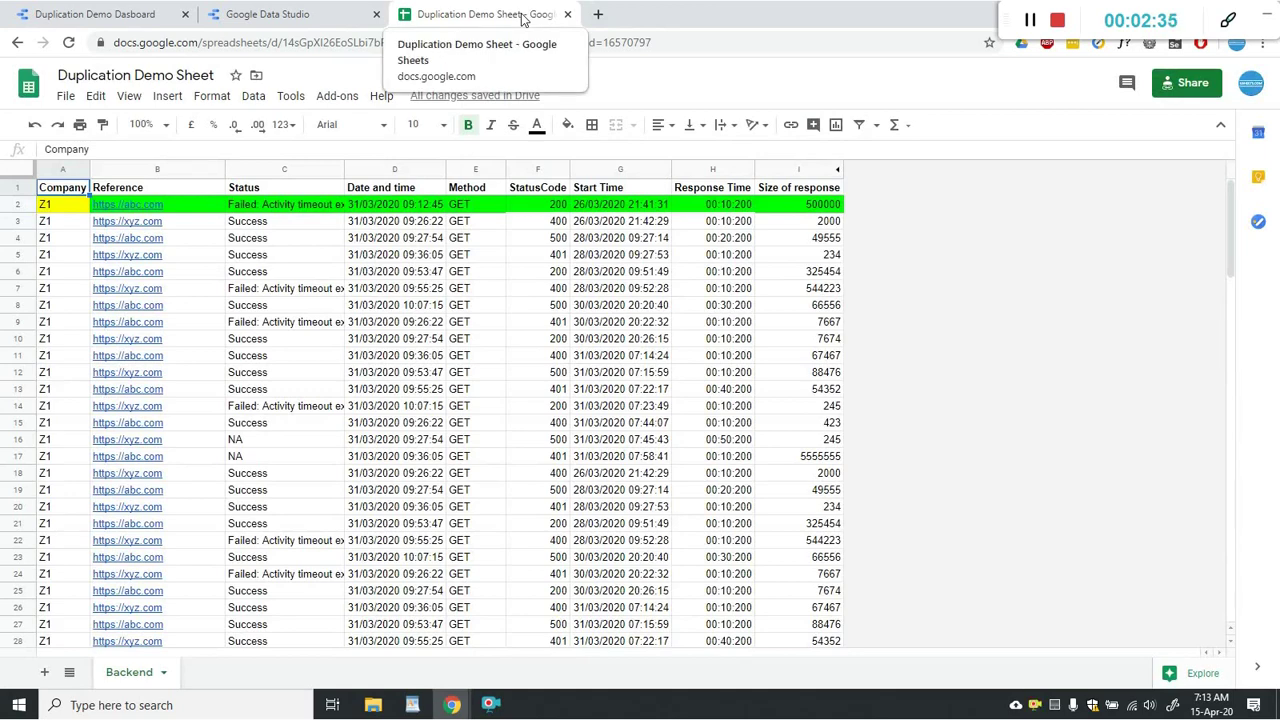
key("ctrl+w")
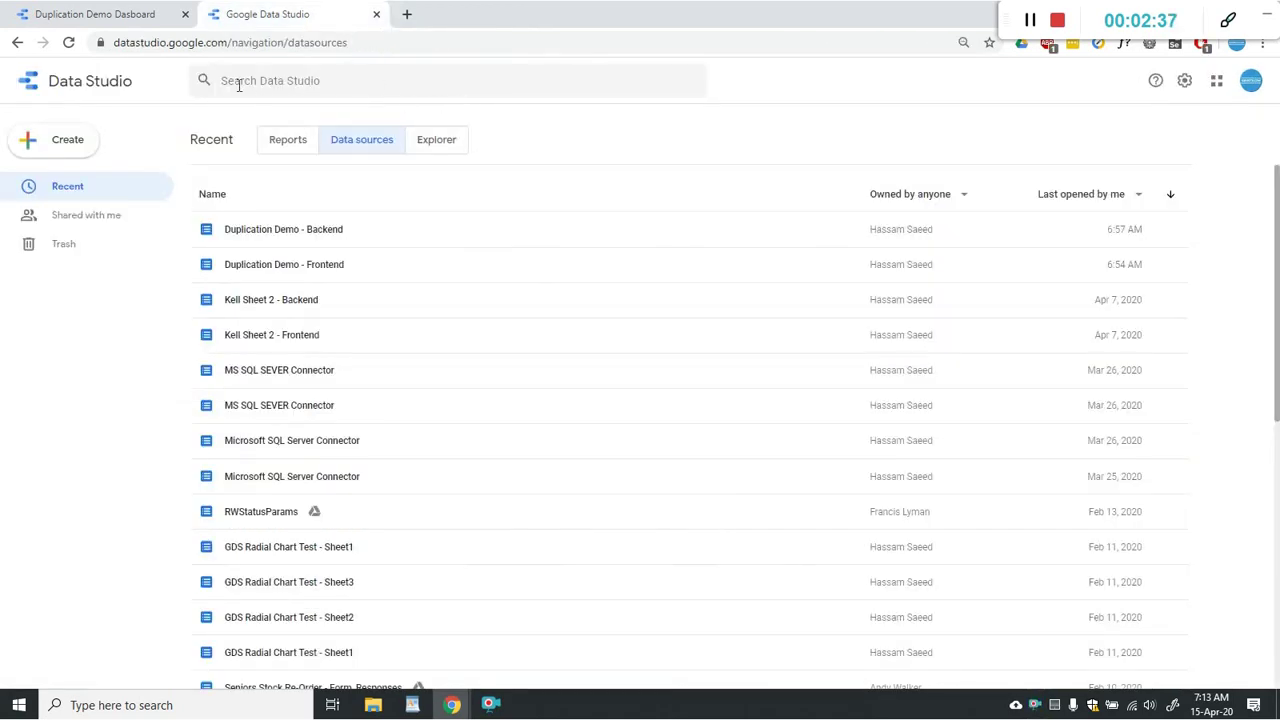
left_click(108, 24)
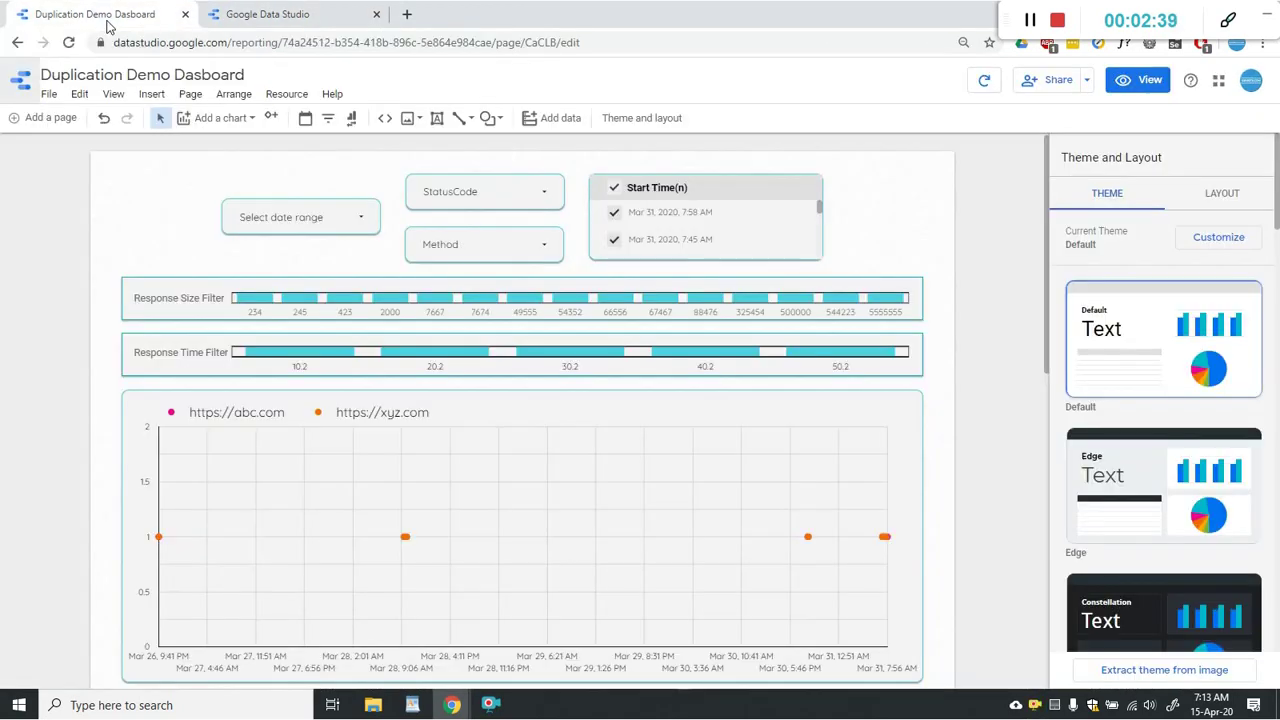
left_click(229, 24)
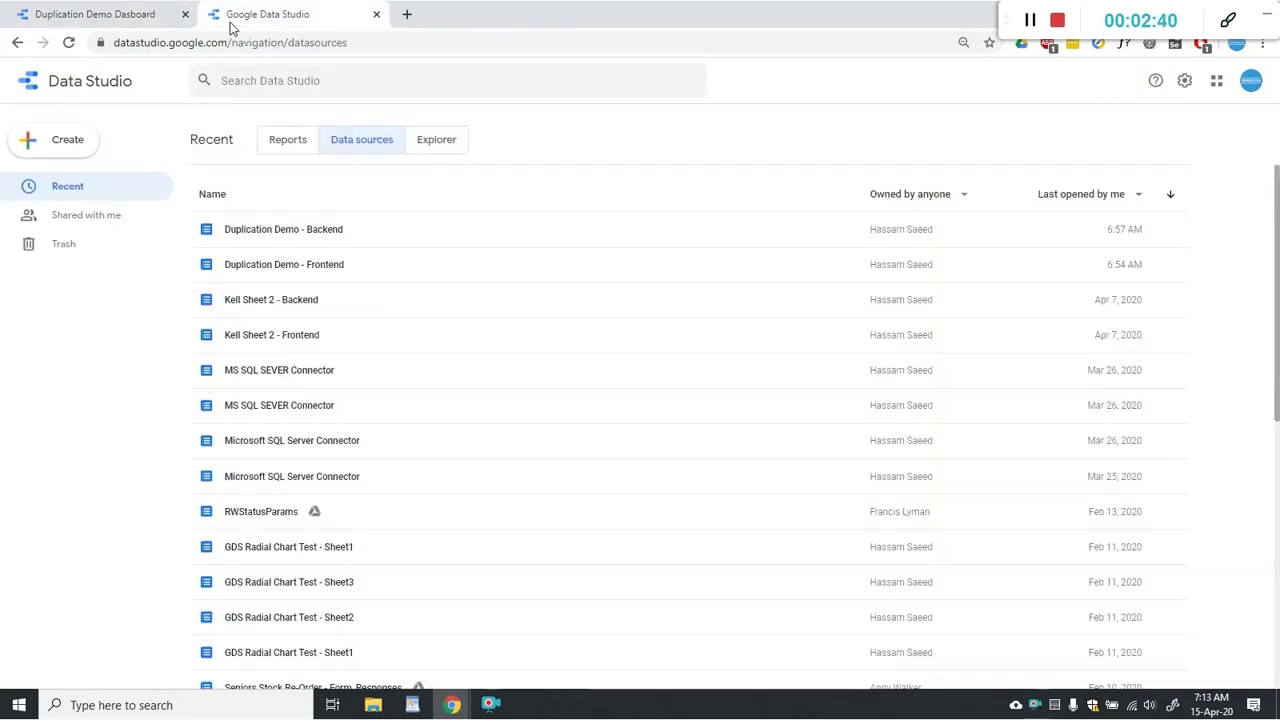
left_click(322, 238)
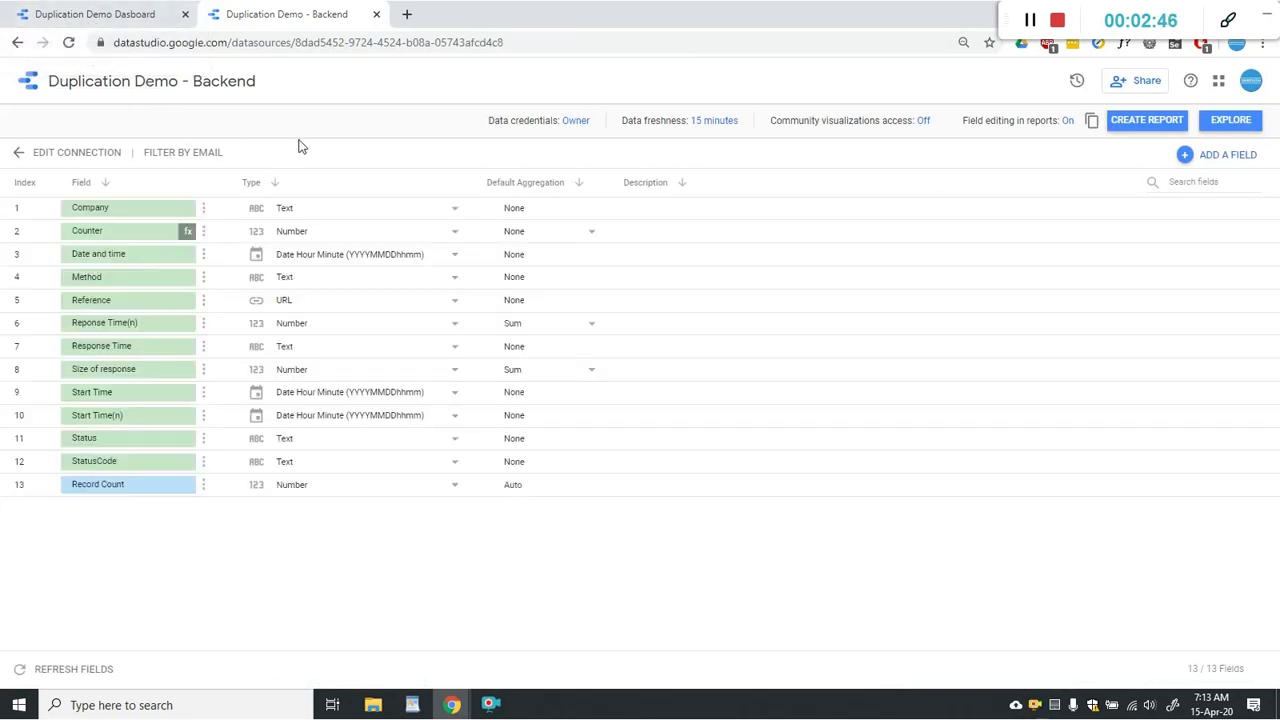
Duplicate the Duplication Demo - Backend data source, confirming with Copy Data Source.
left_click(1092, 122)
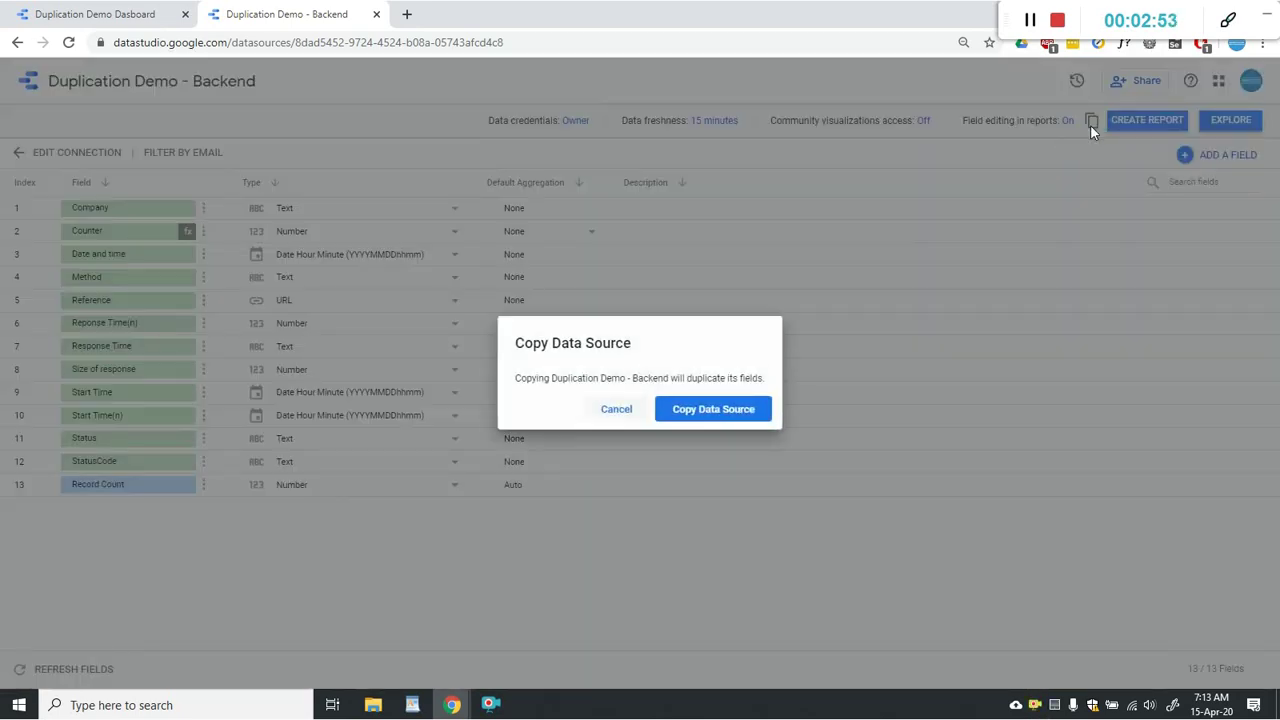
left_click(732, 409)
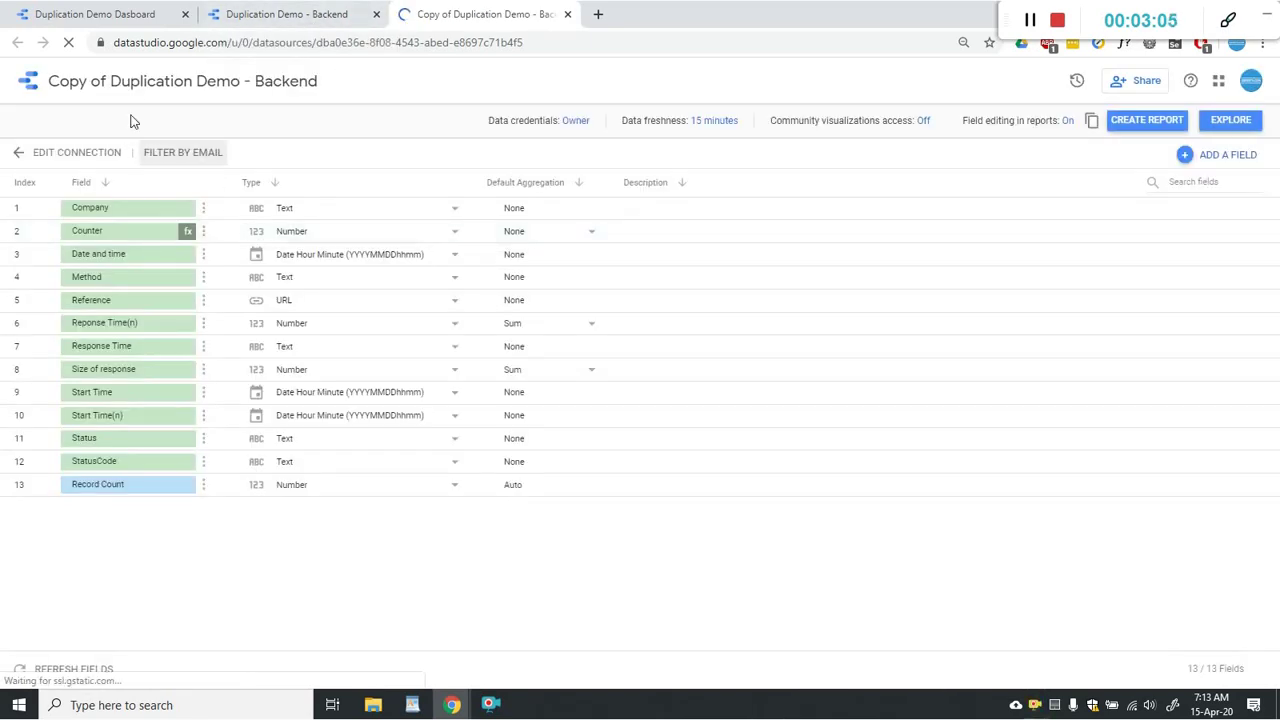
Retitle 'Copy of Duplication Demo - Backend' to 'Duplication Demo - Backend 2'.
left_click(149, 80)
left_click_drag(111, 80, 2, 76)
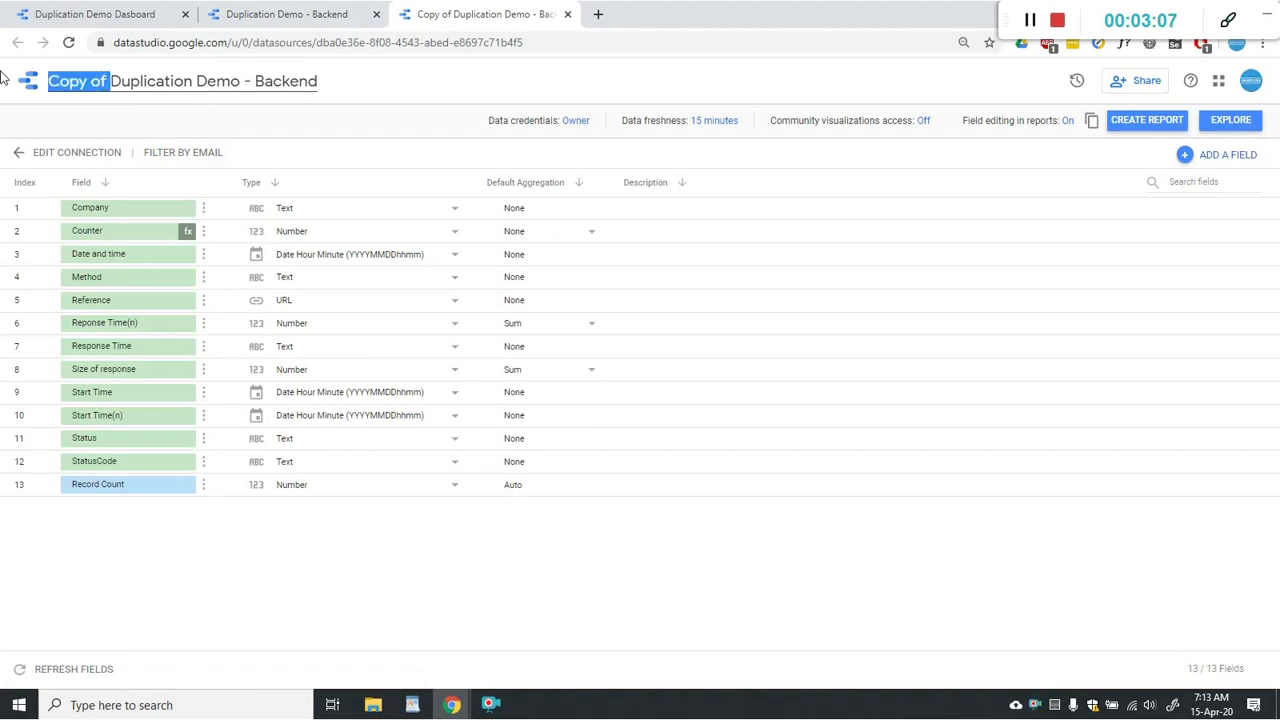
key("BackSpace")
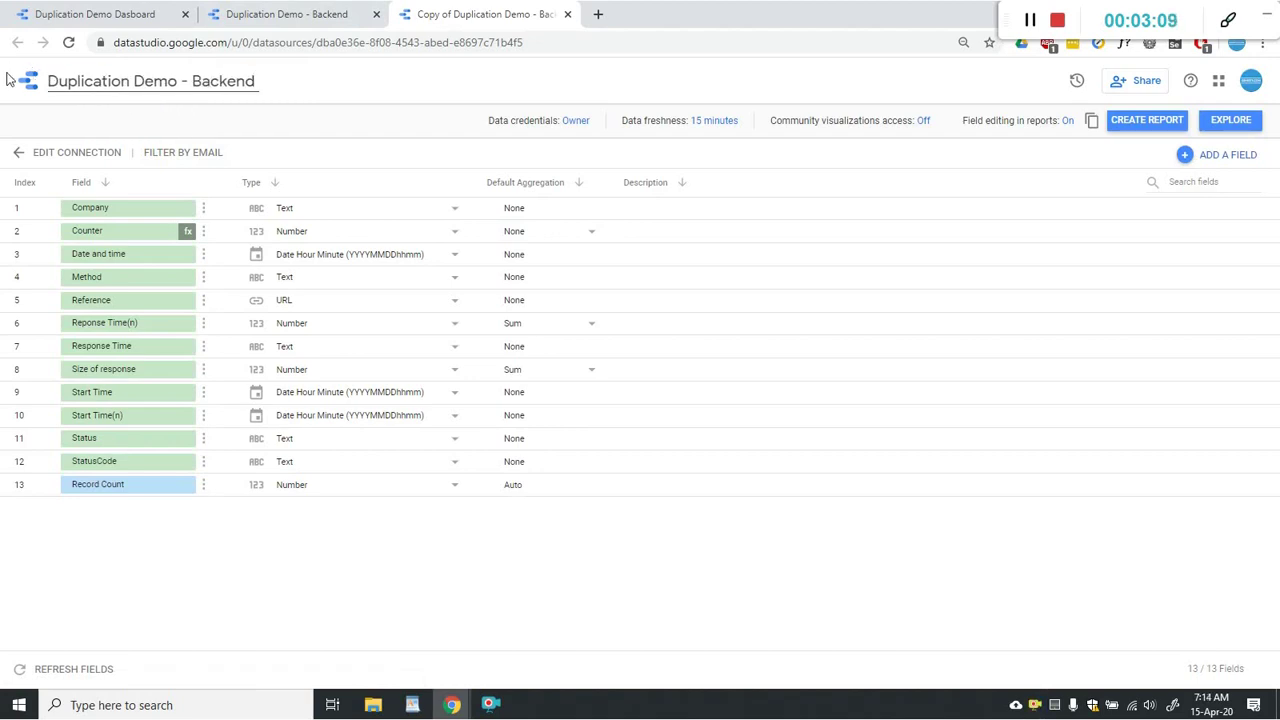
key("Return")
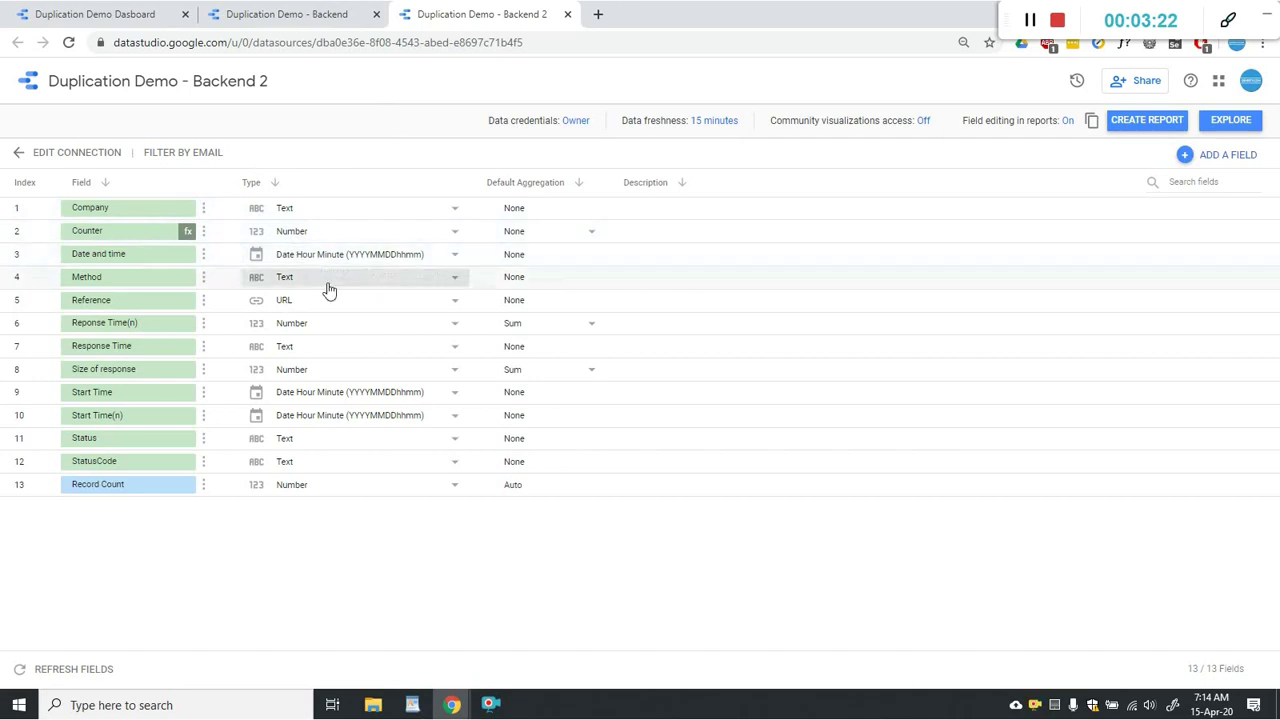
Close the original Backend data source tab and open Backend 2's connection settings.
left_click(295, 16)
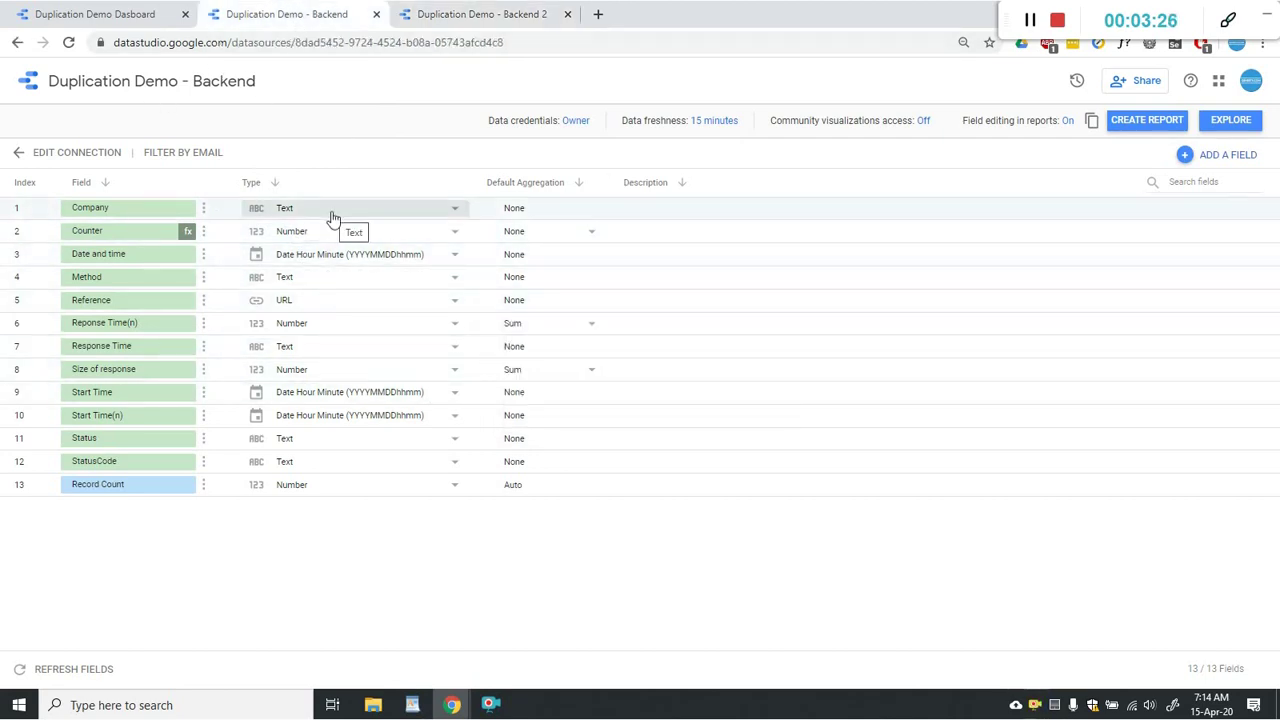
left_click(456, 14)
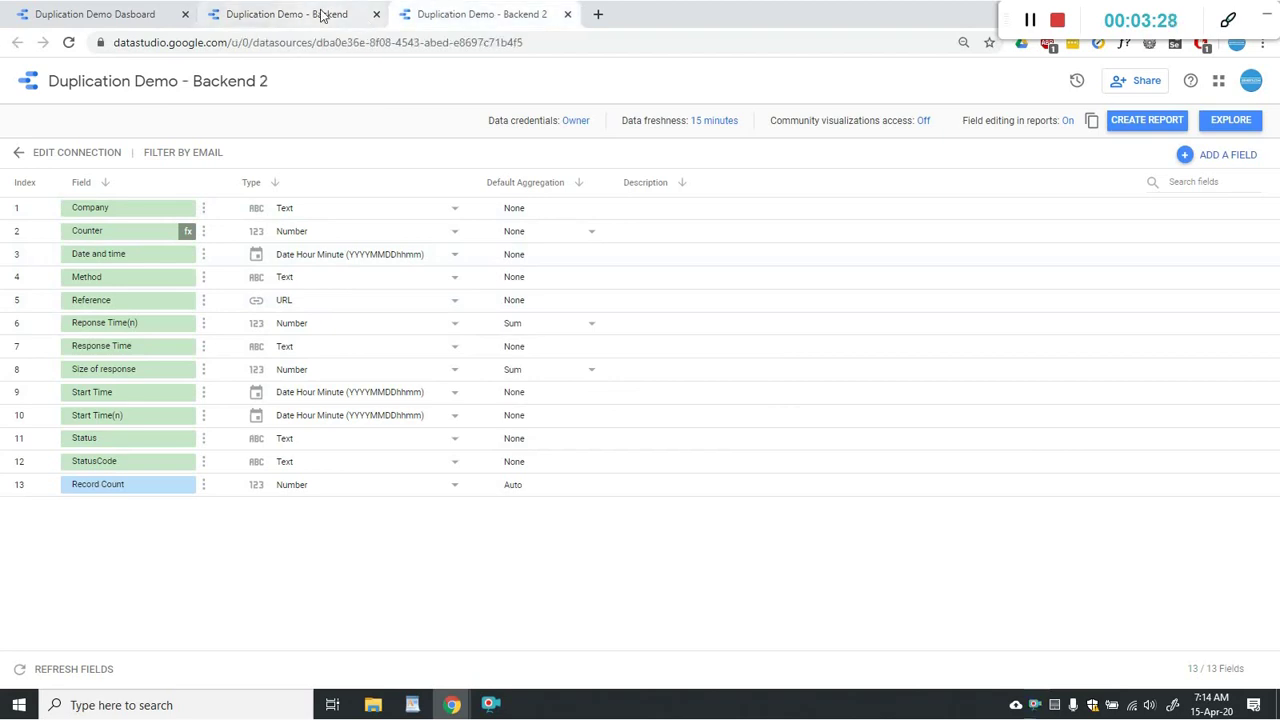
left_click(376, 15)
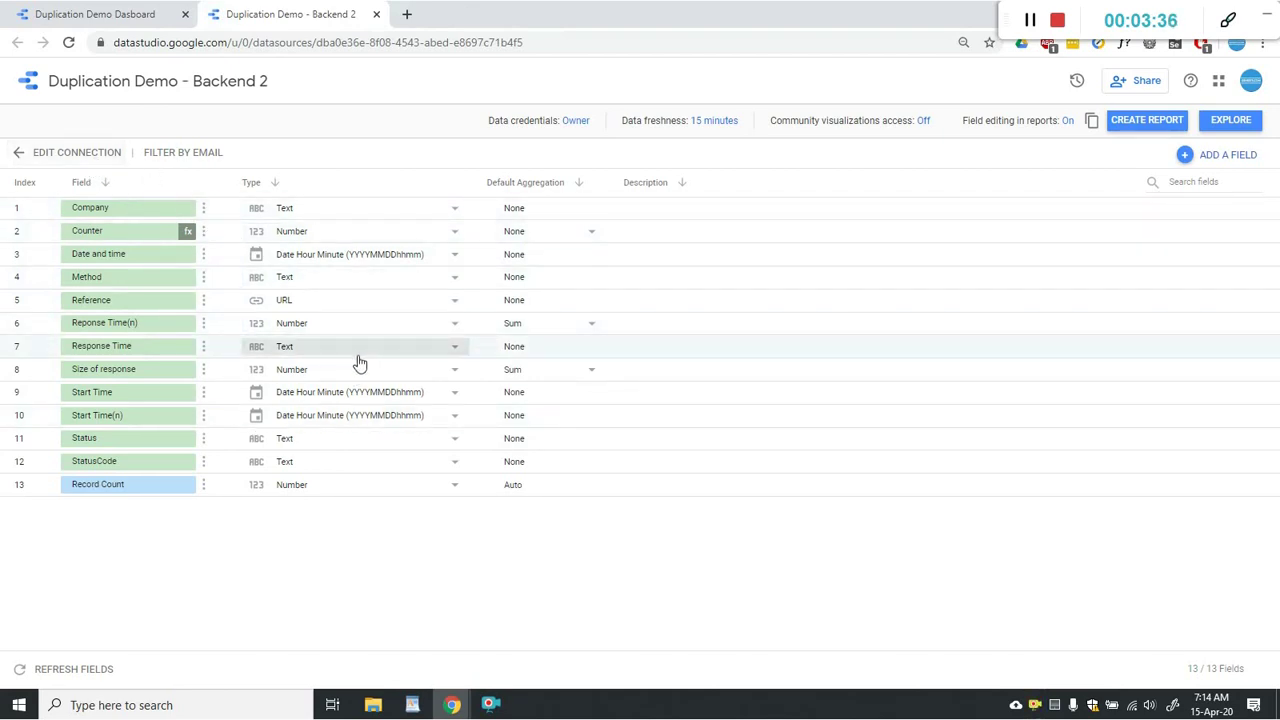
left_click(50, 159)
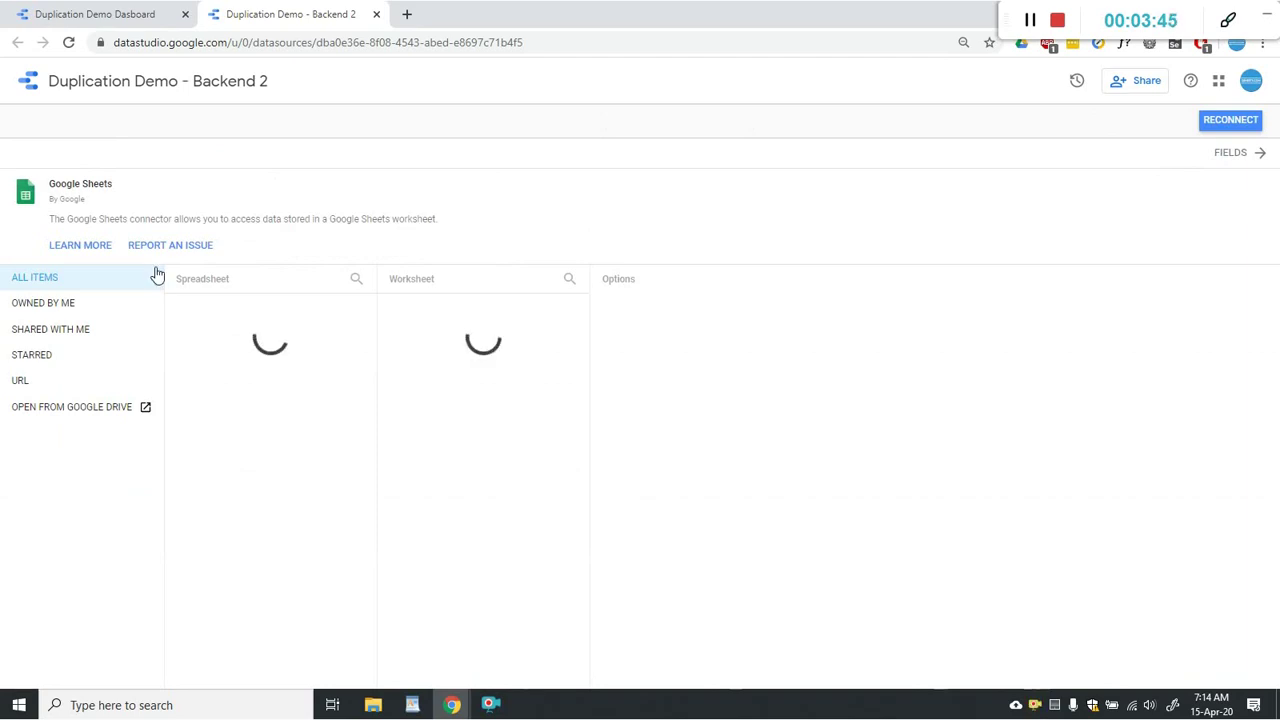
Reconnect Backend 2 to Duplication Demo Sheet 2 under Owned by Me and apply the field changes.
left_click(90, 302)
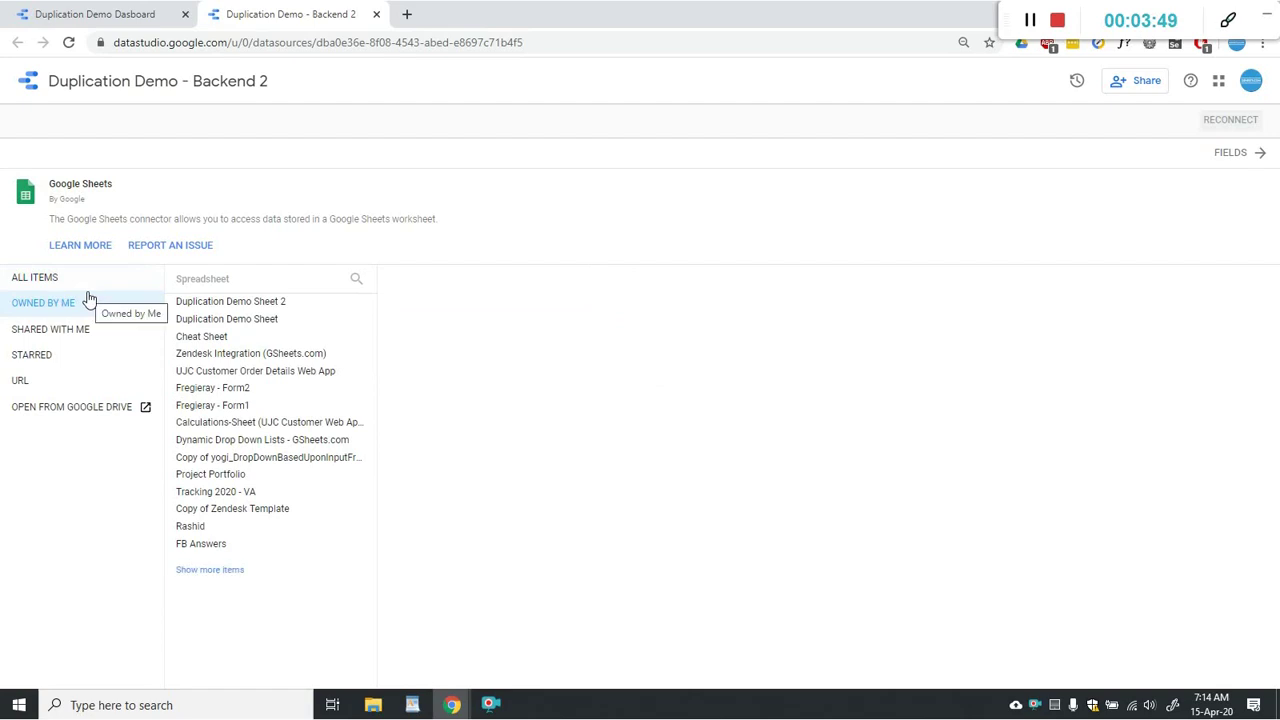
left_click(209, 304)
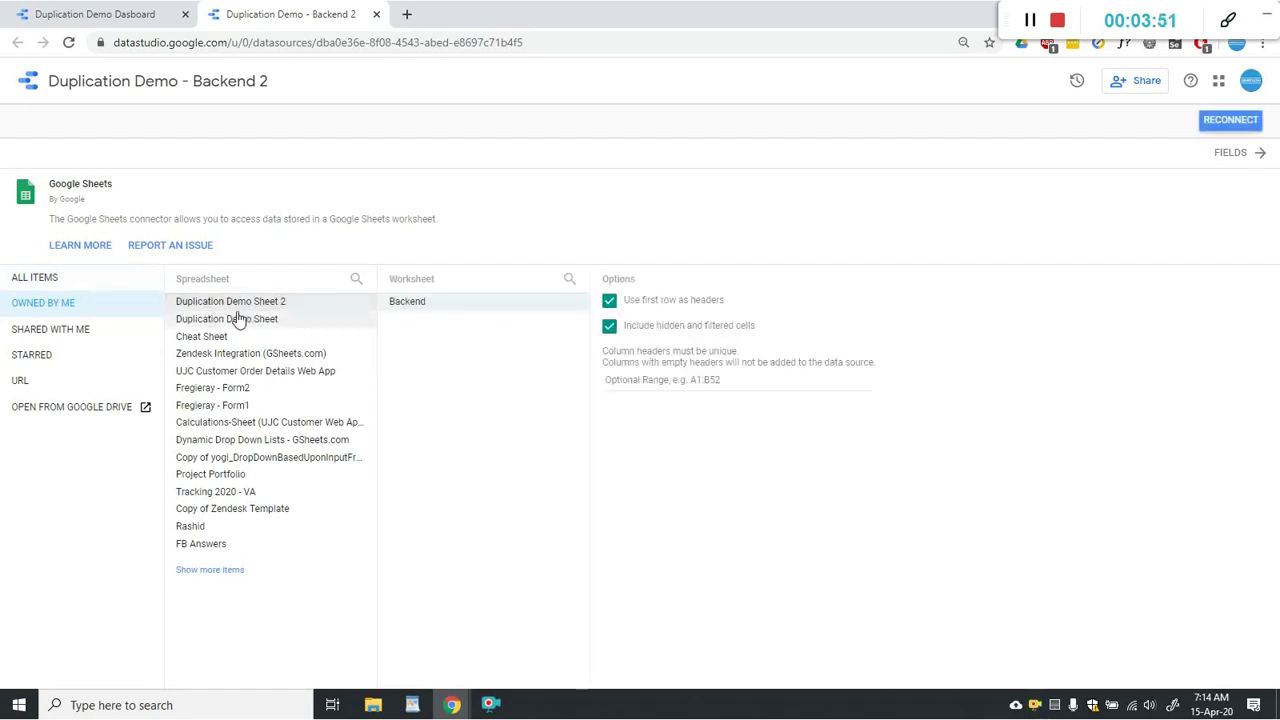
left_click(1224, 124)
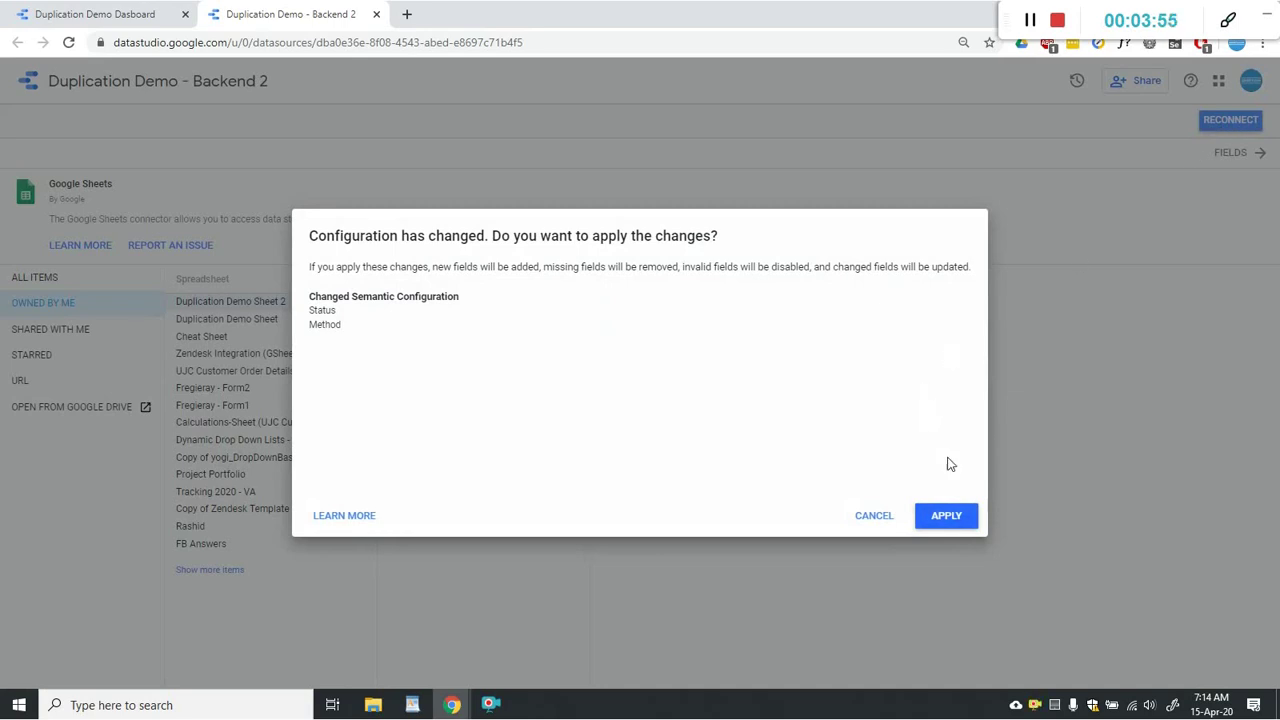
left_click(946, 515)
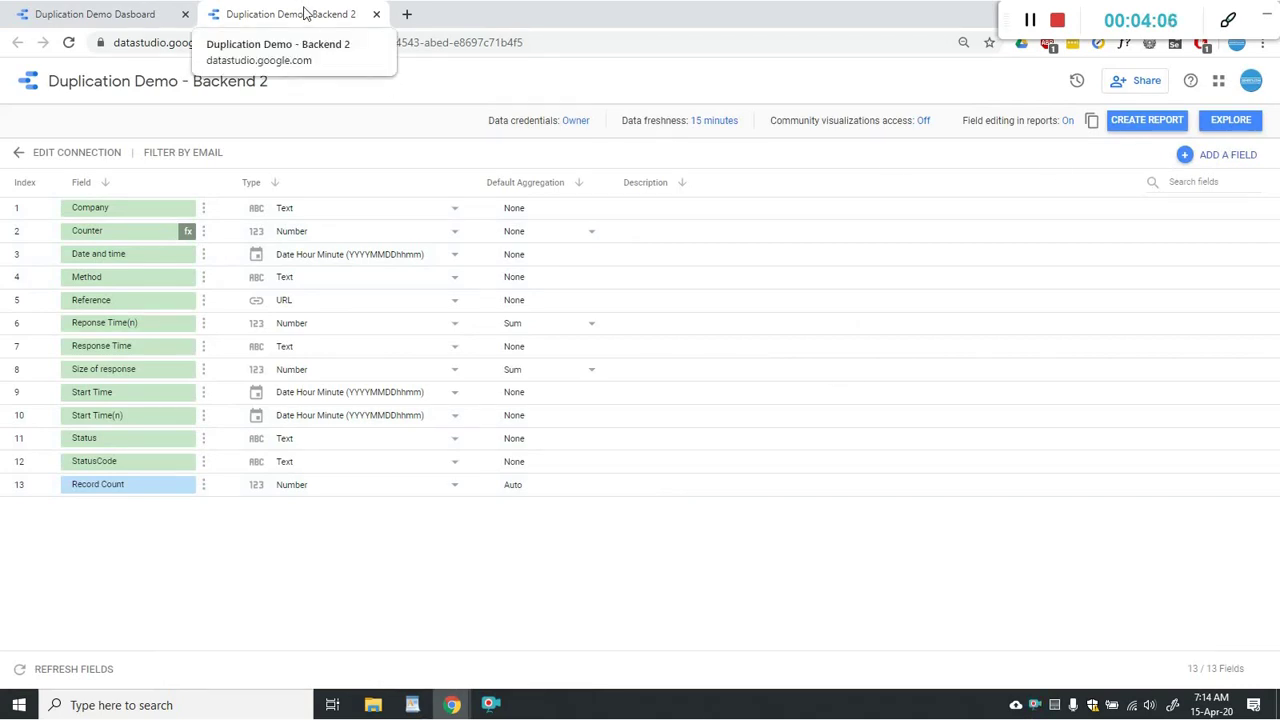
Close the Backend 2 tab and start making a copy of the dashboard.
left_click(376, 14)
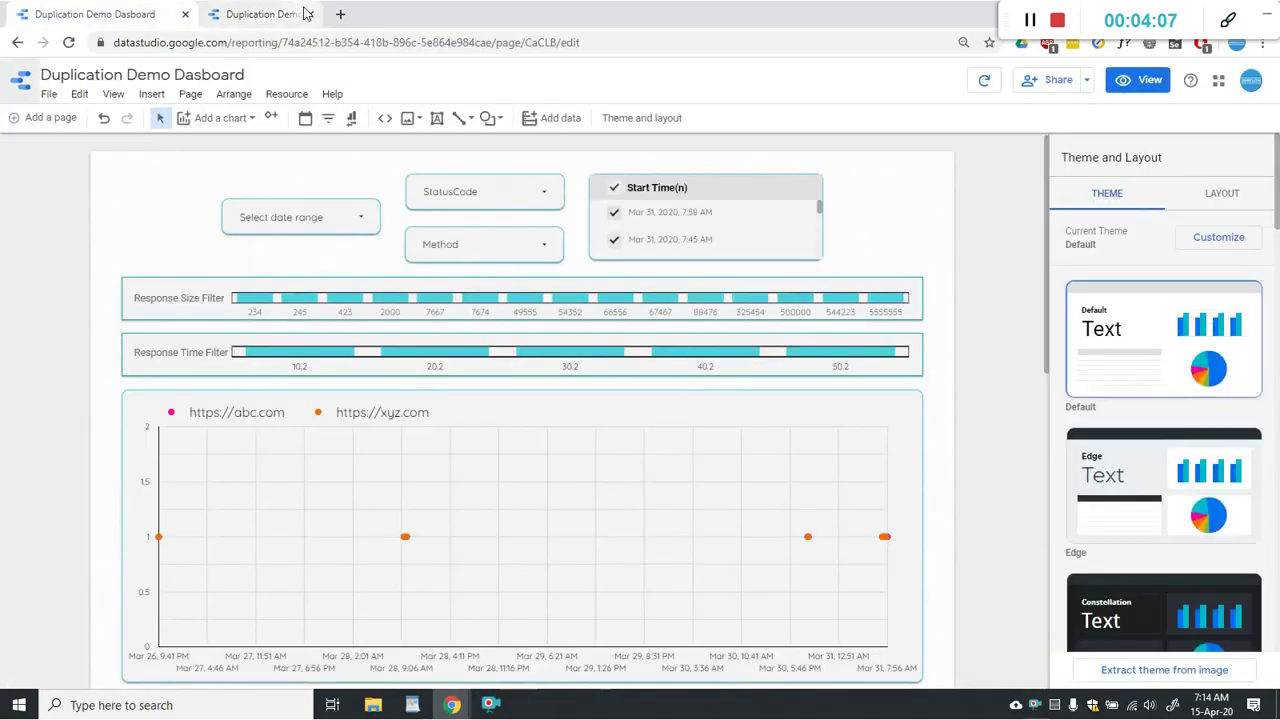
left_click(47, 94)
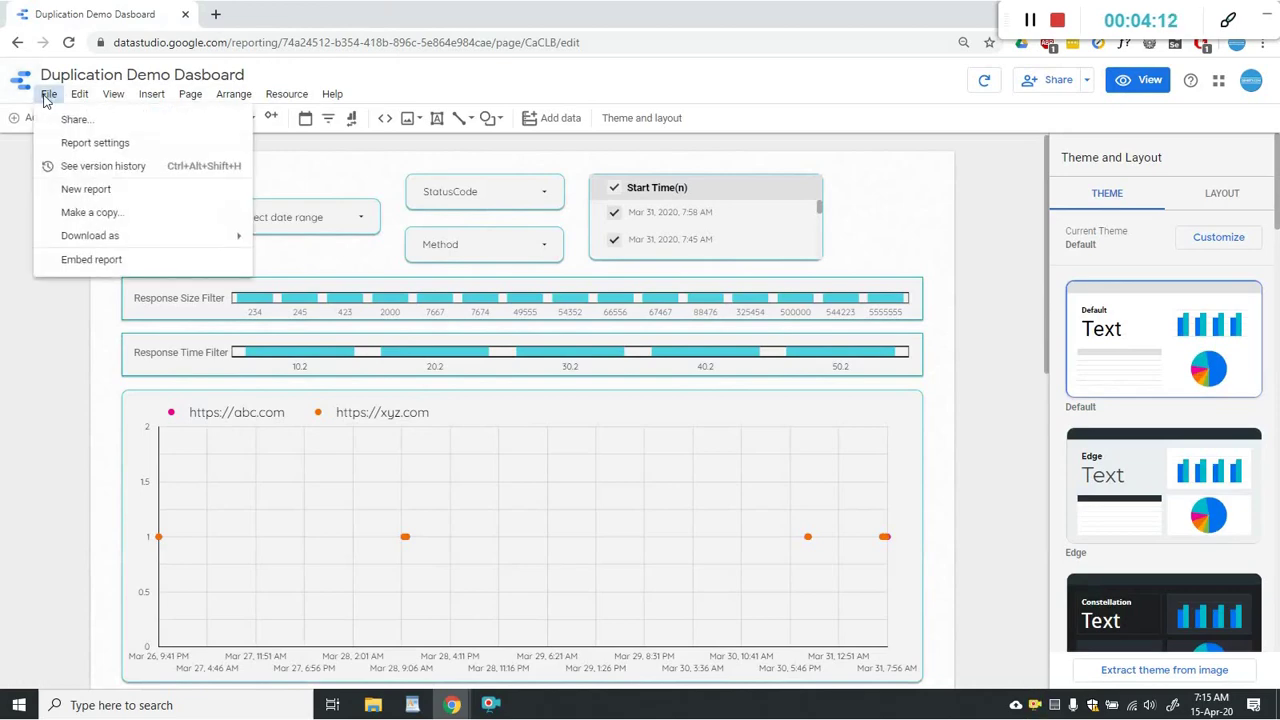
left_click(118, 213)
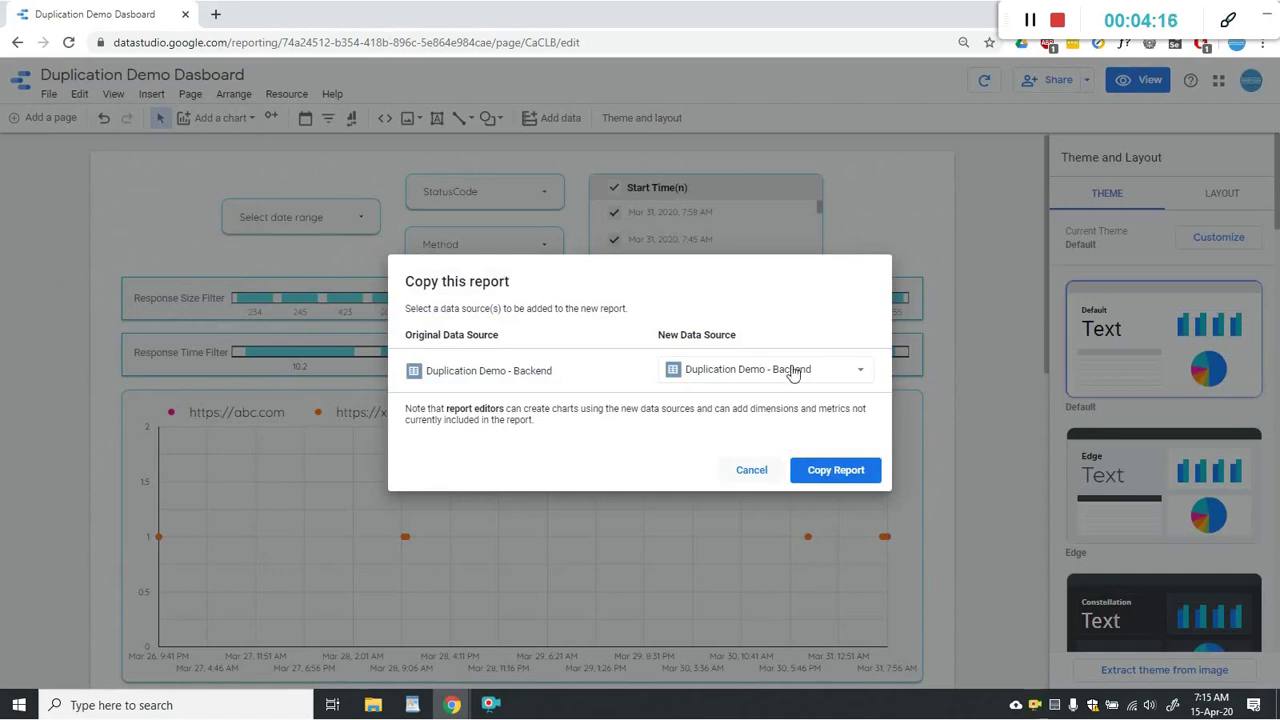
Find Backend 2 missing from the New Data Source list, cancel the copy, and reload the report.
left_click(848, 376)
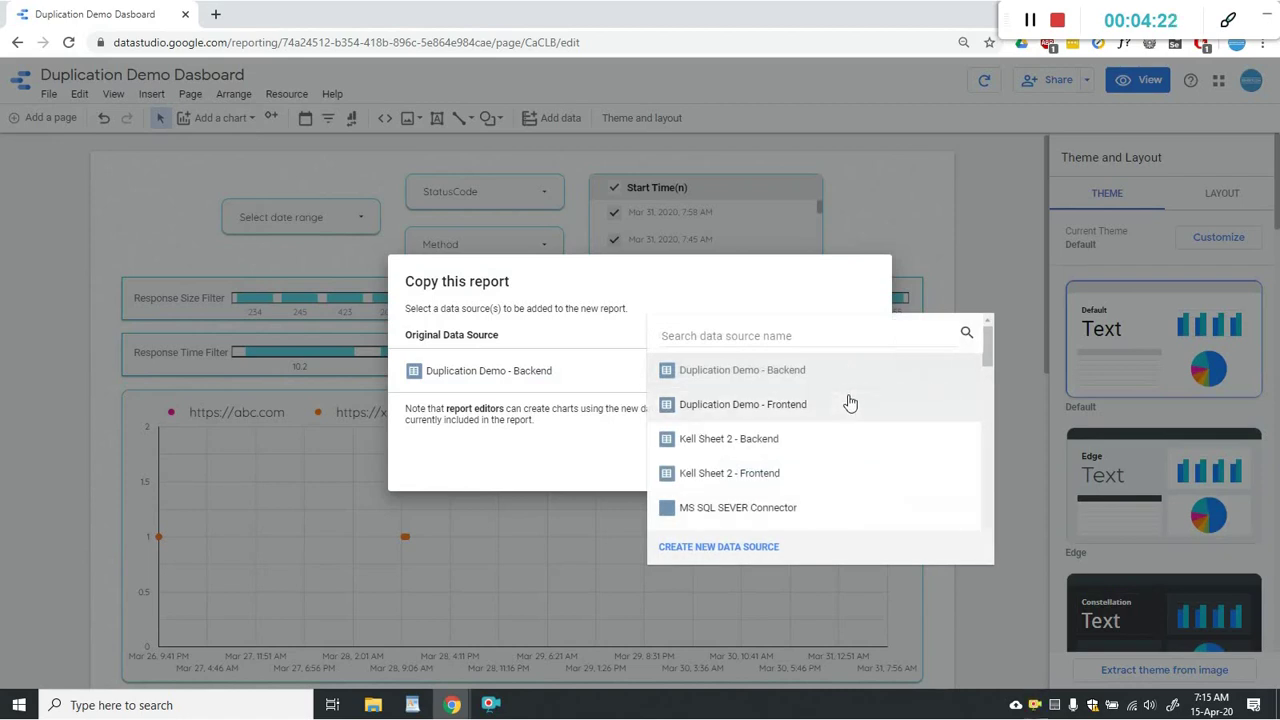
scroll(848, 404, "down", 10)
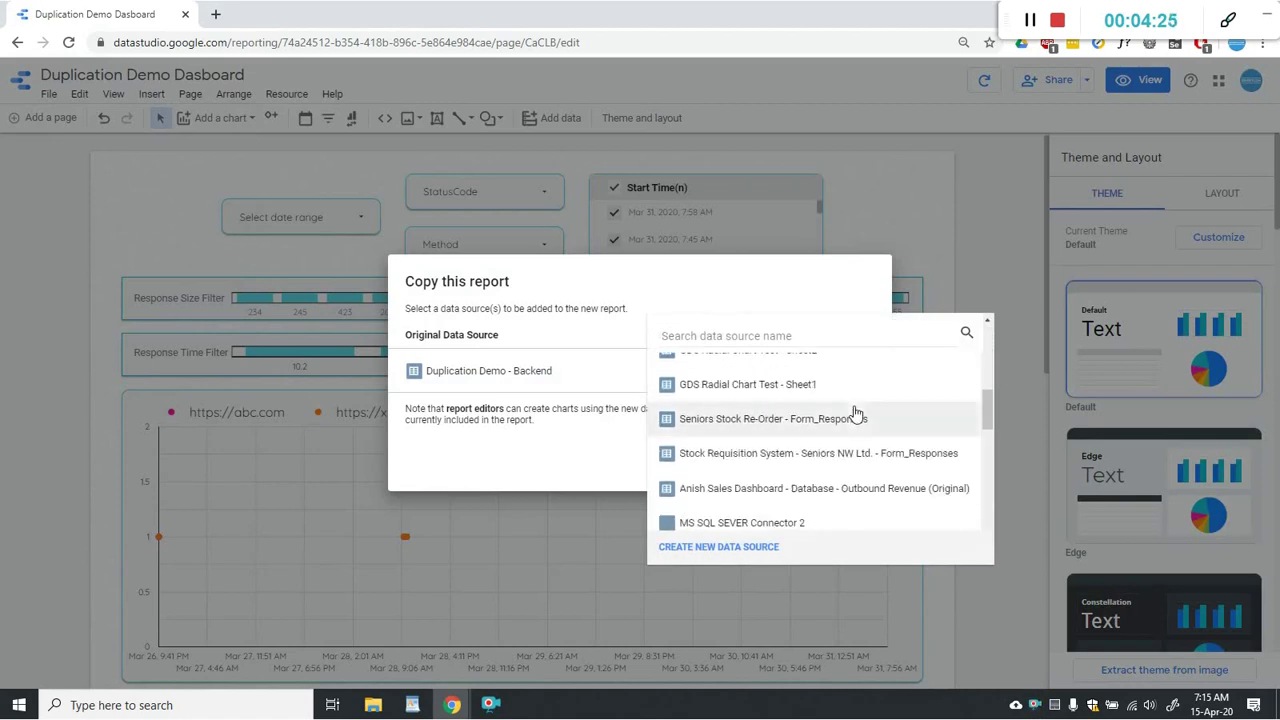
scroll(855, 413, "up", 10)
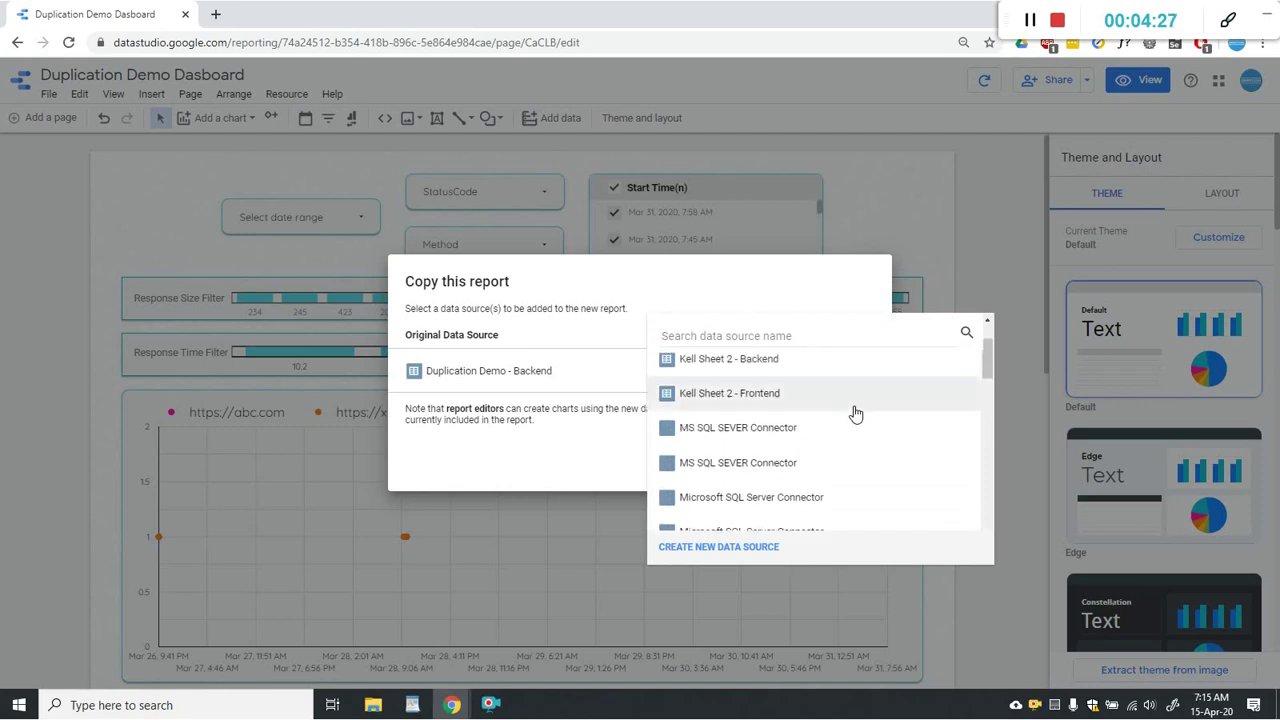
left_click_drag(988, 345, 1005, 541)
left_click(779, 74)
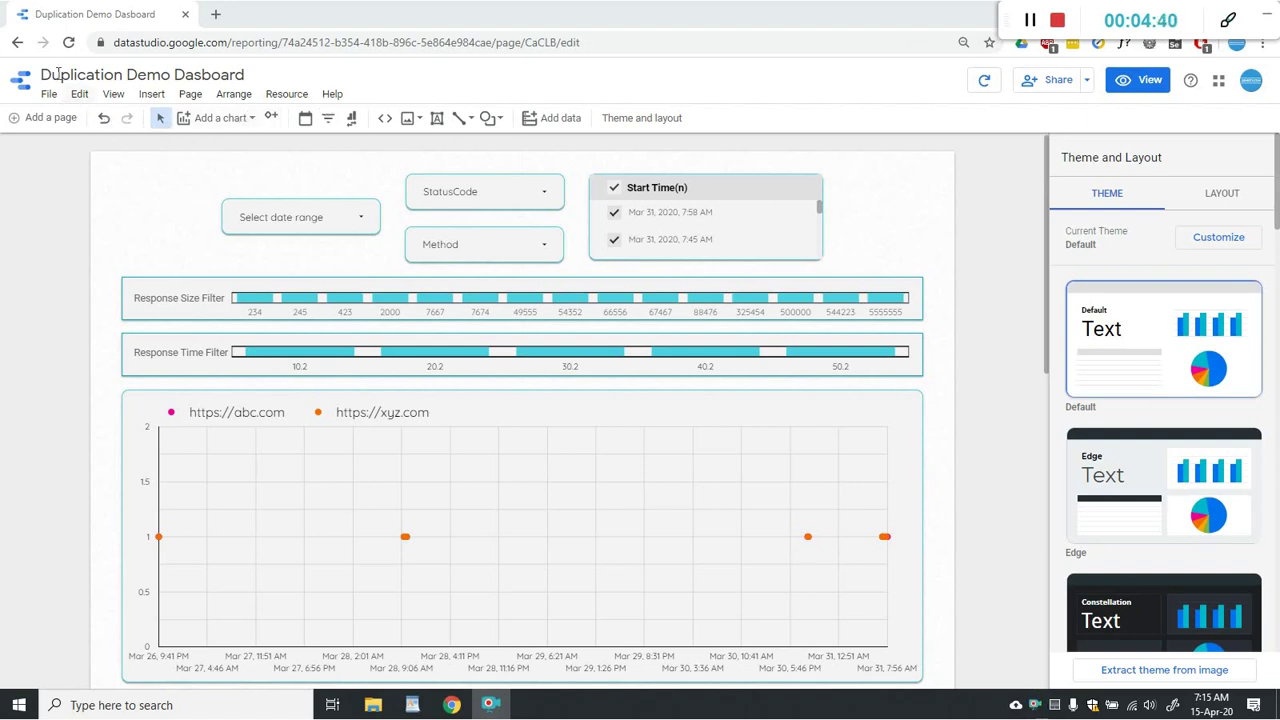
left_click(68, 42)
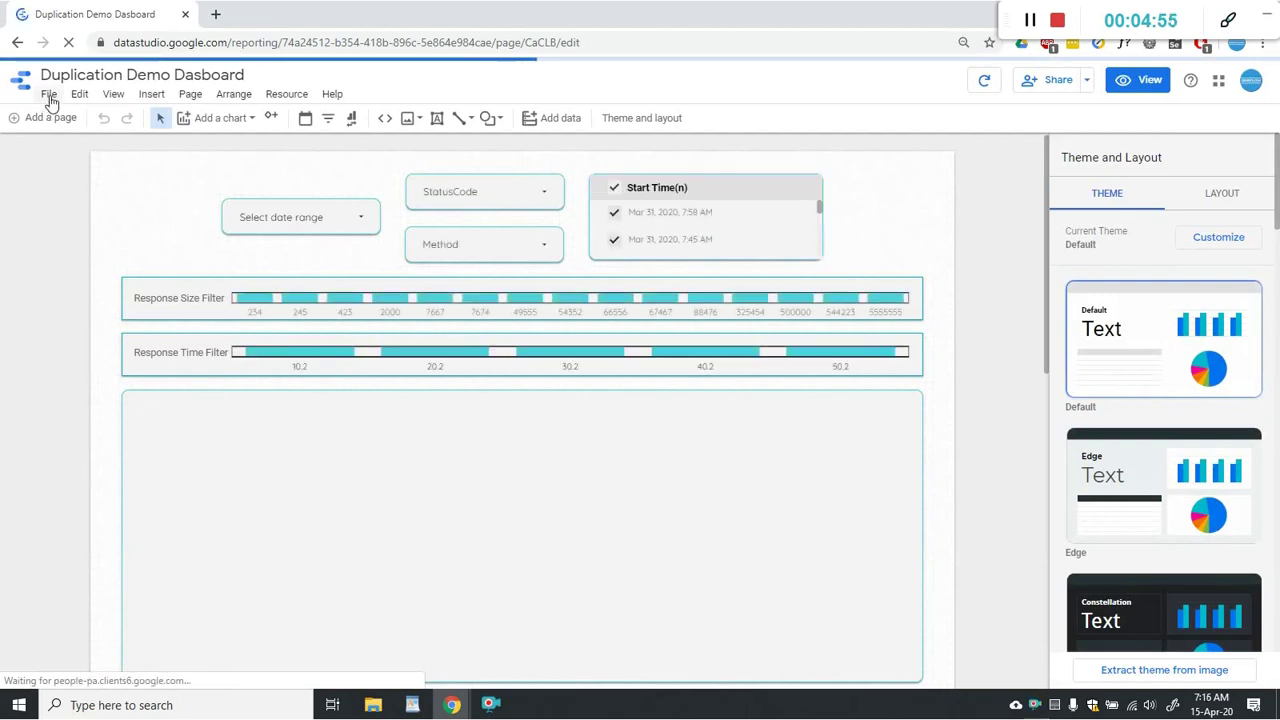
Make a copy of the dashboard using Duplication Demo - Backend 2 as its new data source.
left_click(49, 96)
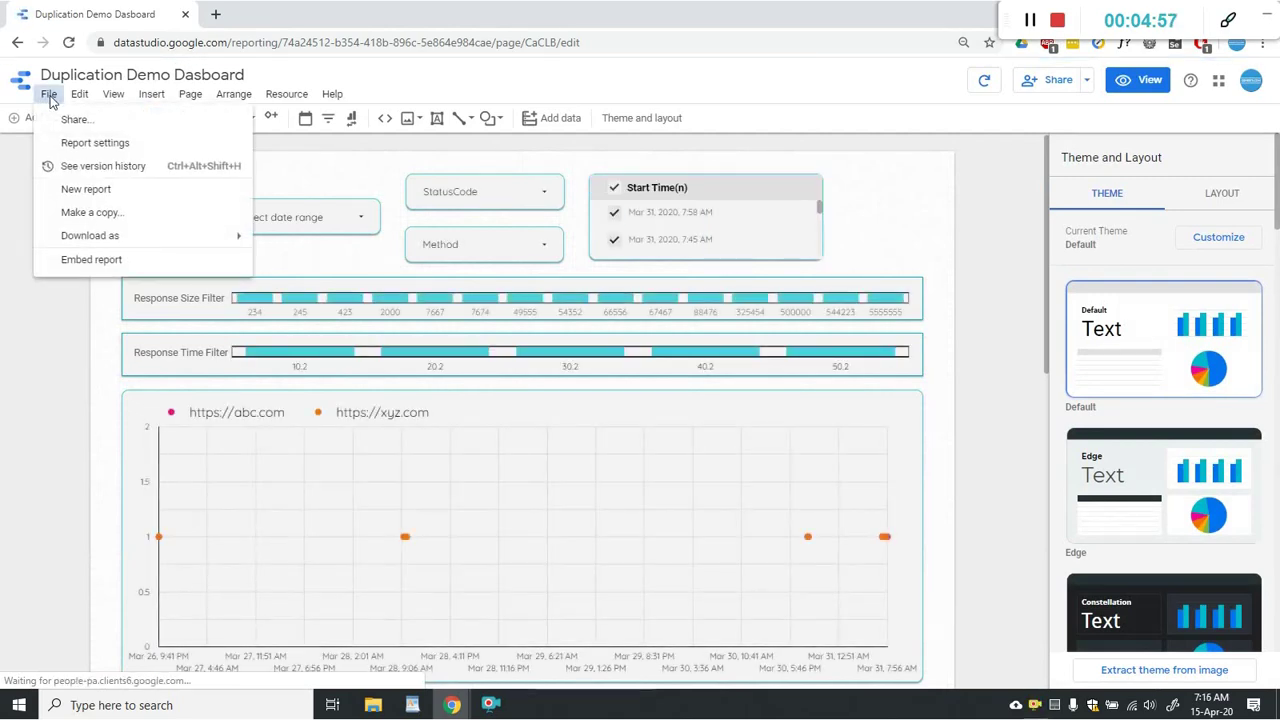
left_click(90, 213)
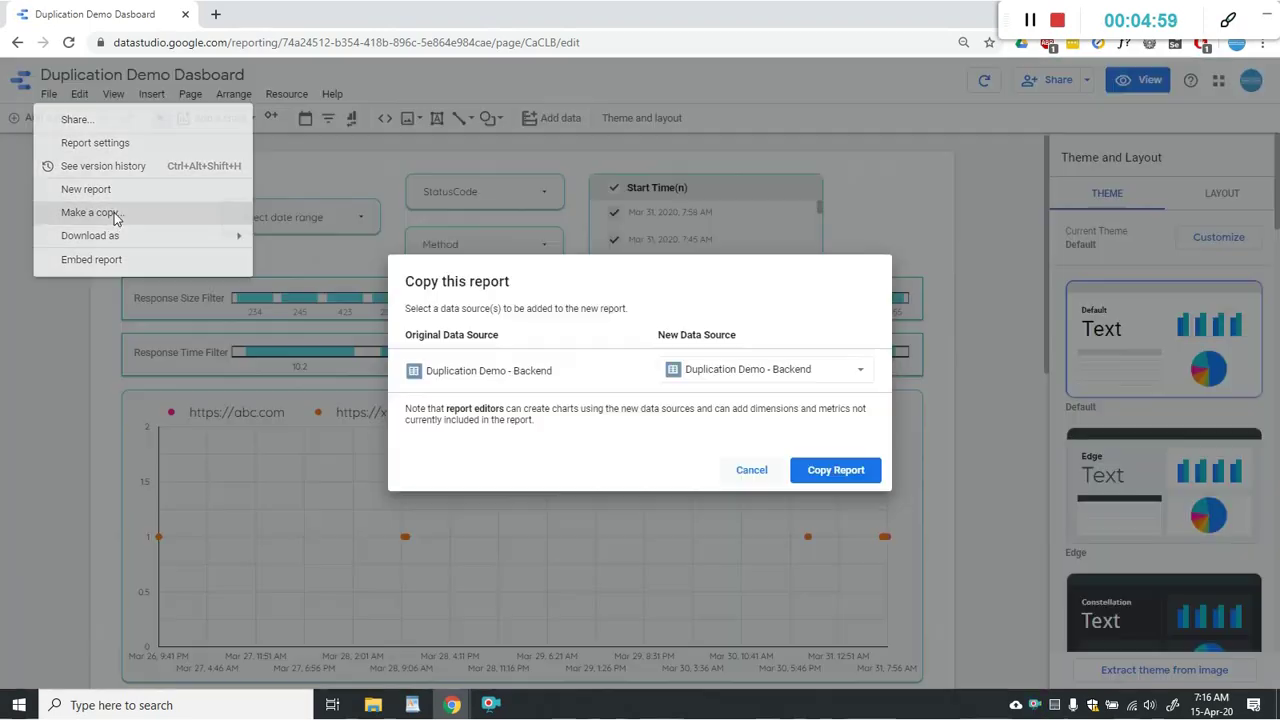
left_click(836, 378)
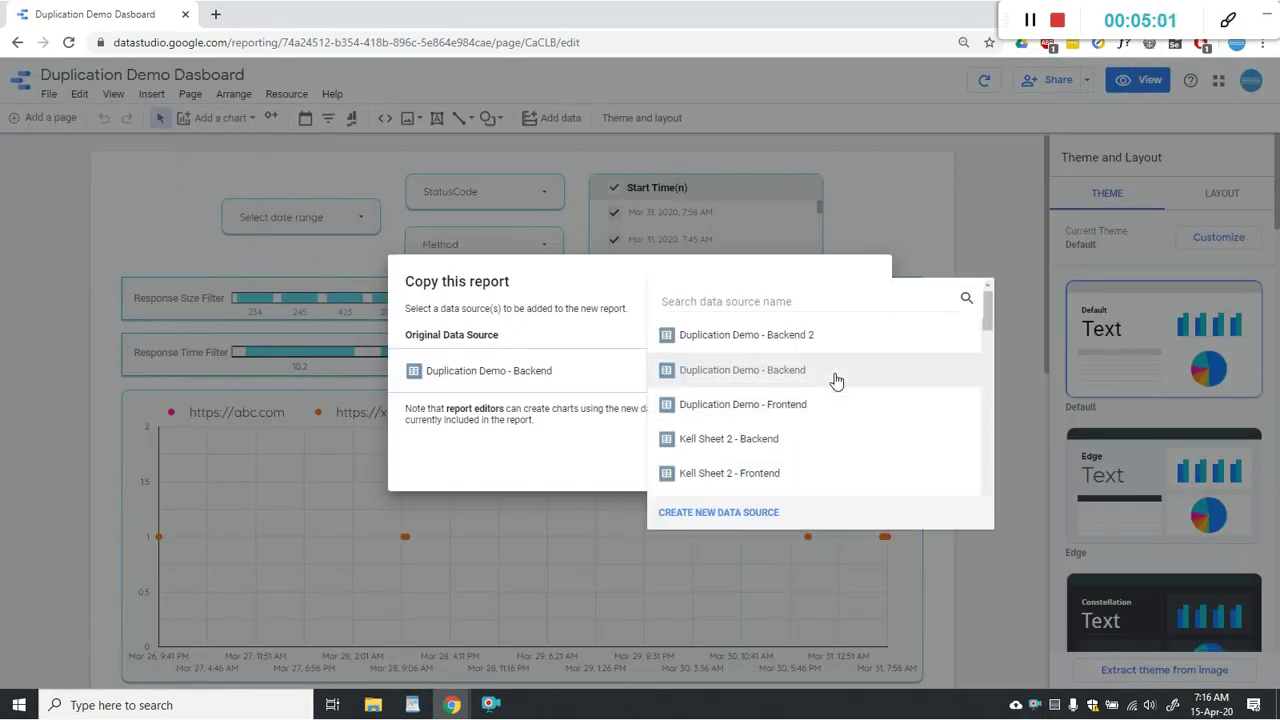
left_click(757, 340)
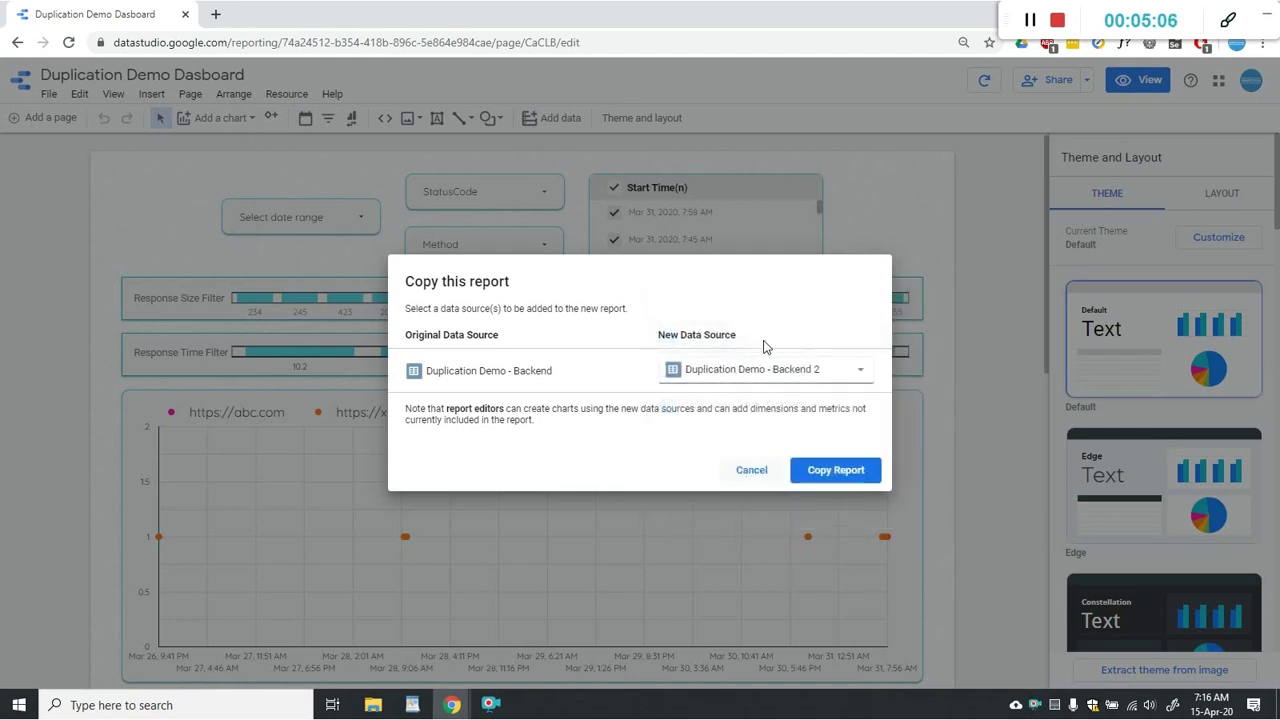
left_click(830, 472)
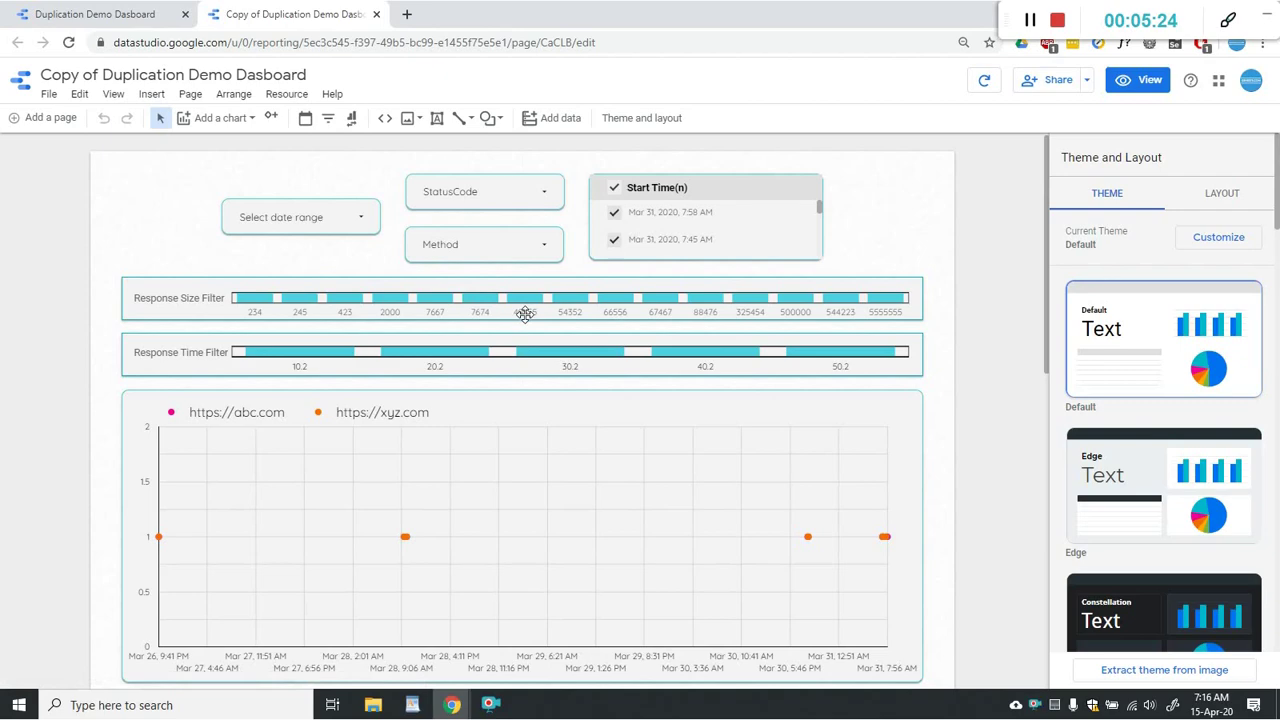
Scroll the Copy of Duplication Demo Dasboard table to confirm it lists X1 company rows.
scroll(525, 314, "down", 3)
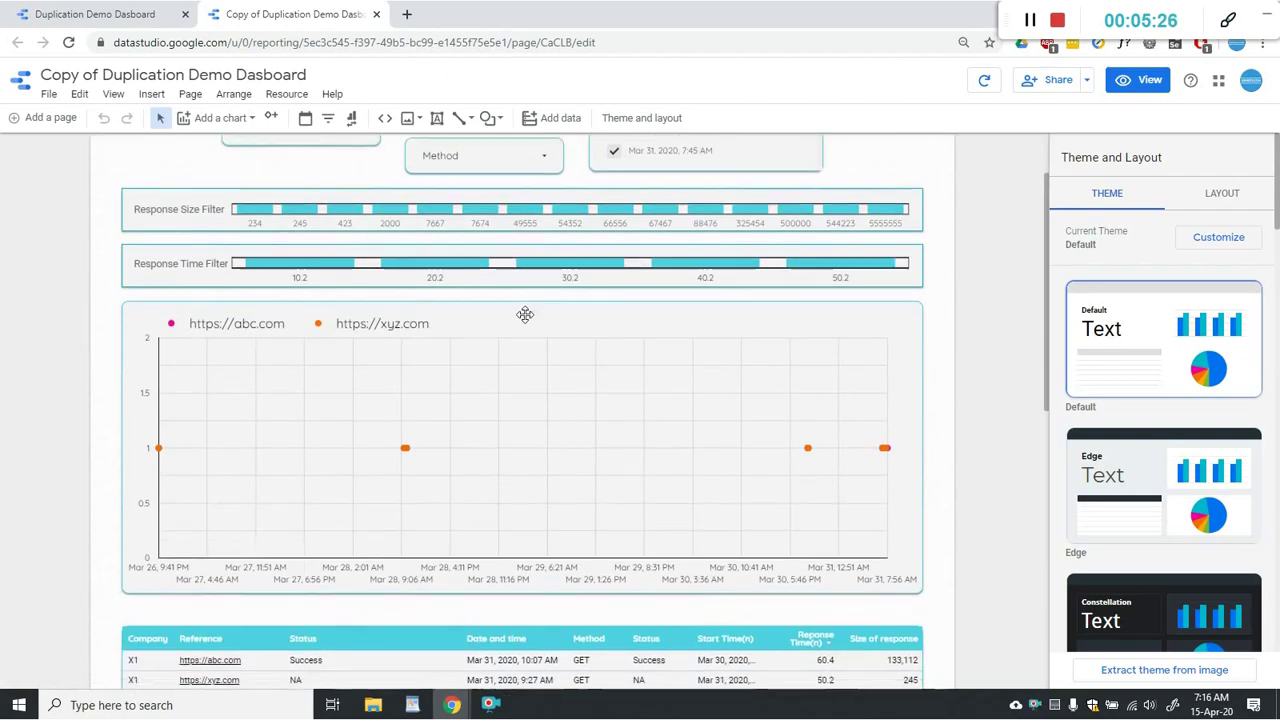
scroll(525, 314, "down", 3)
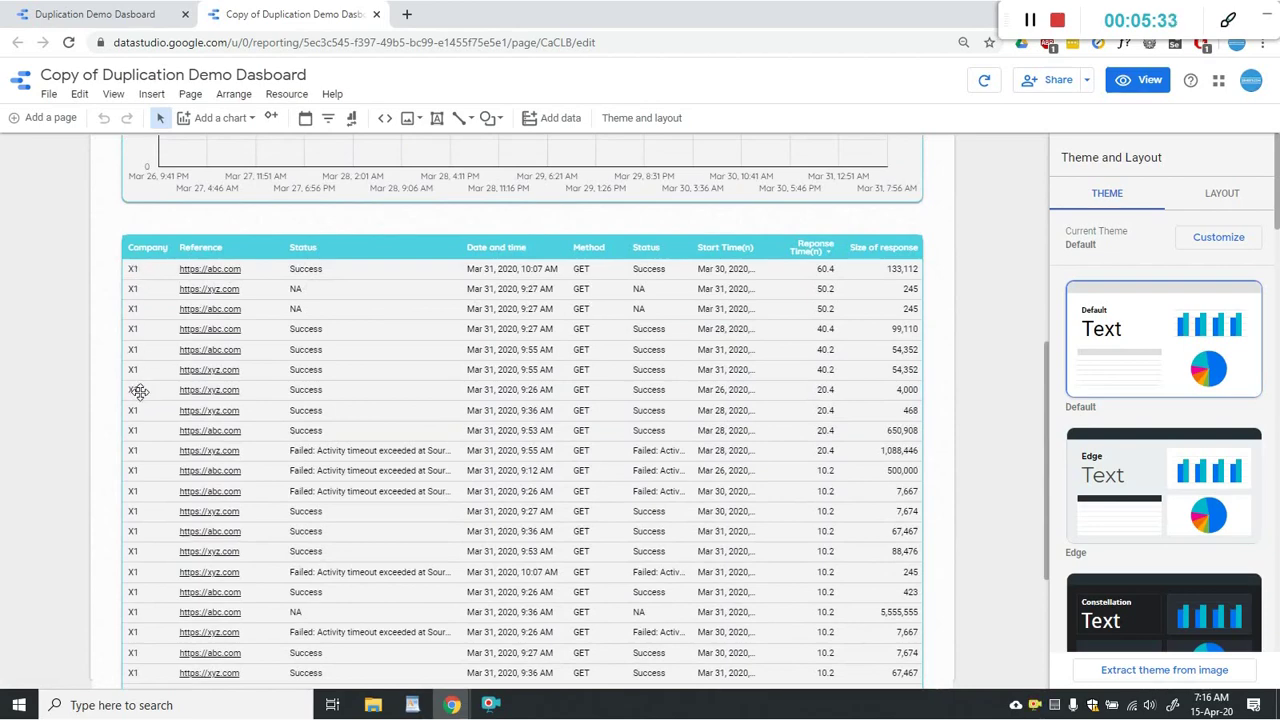
scroll(146, 283, "down", 1)
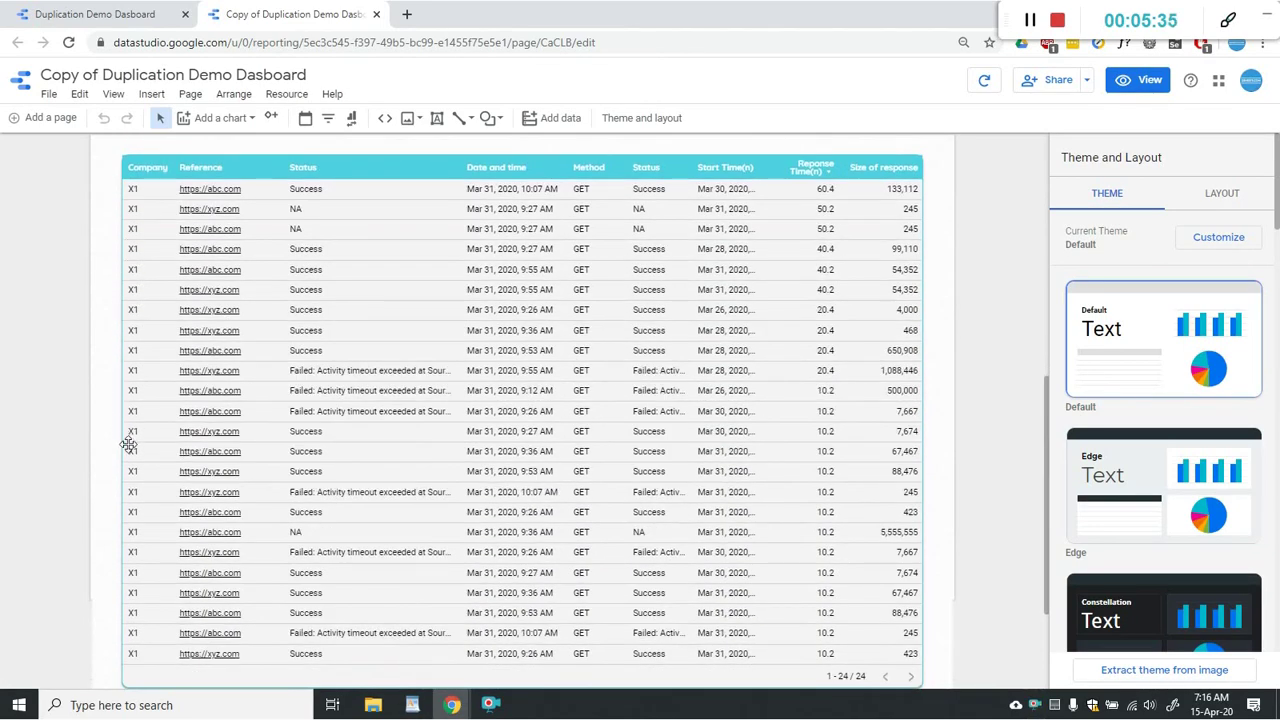
Return to the original dashboard and scroll its table showing Z1 company rows.
left_click(110, 15)
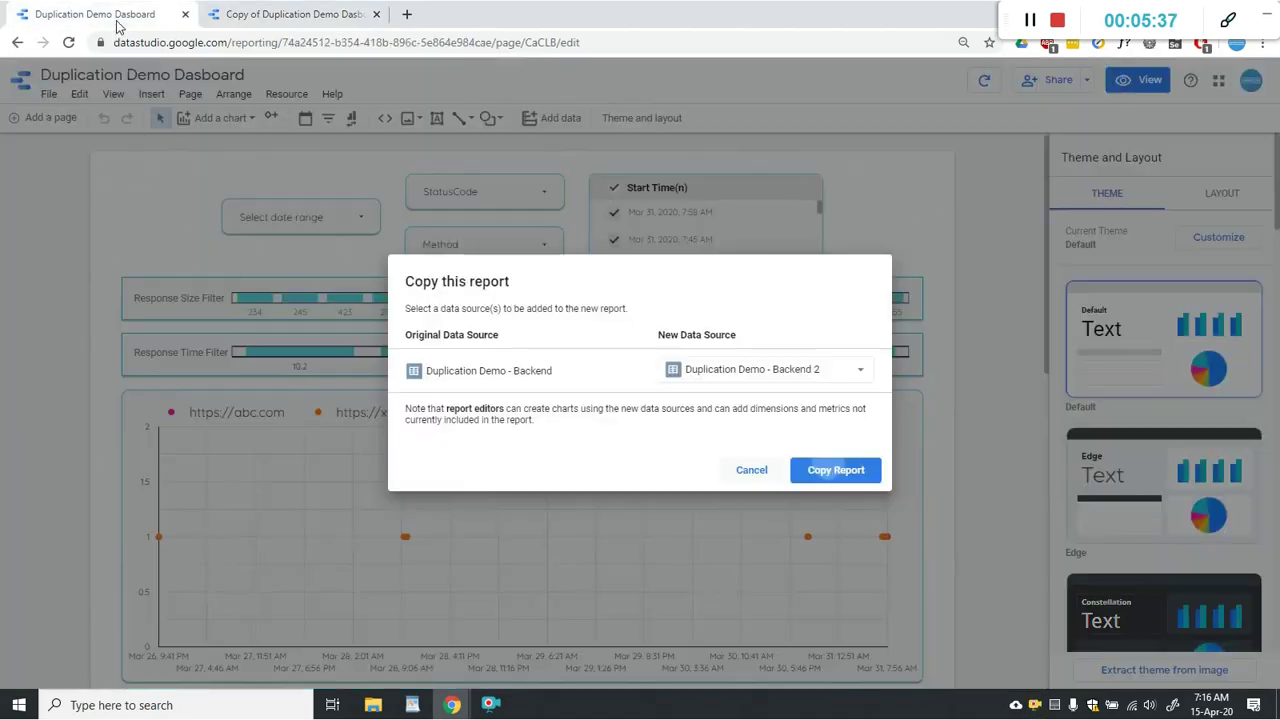
scroll(415, 390, "down", 3)
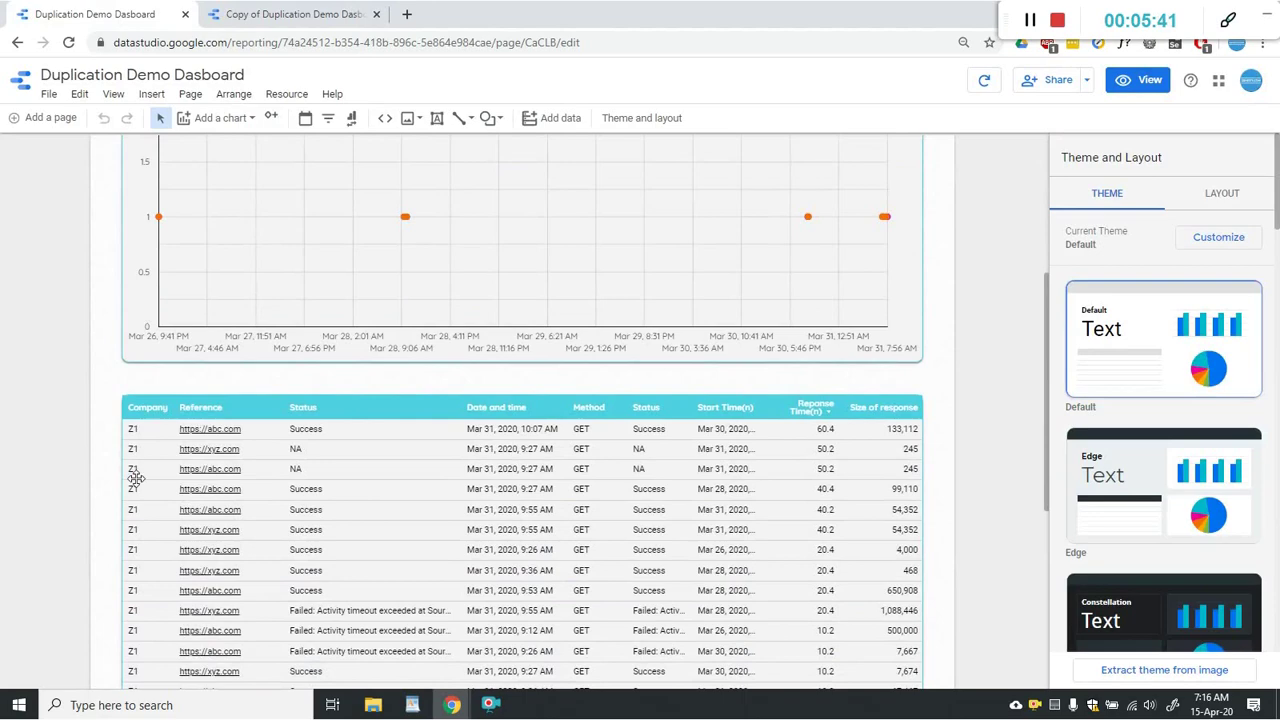
scroll(157, 522, "up", 3)
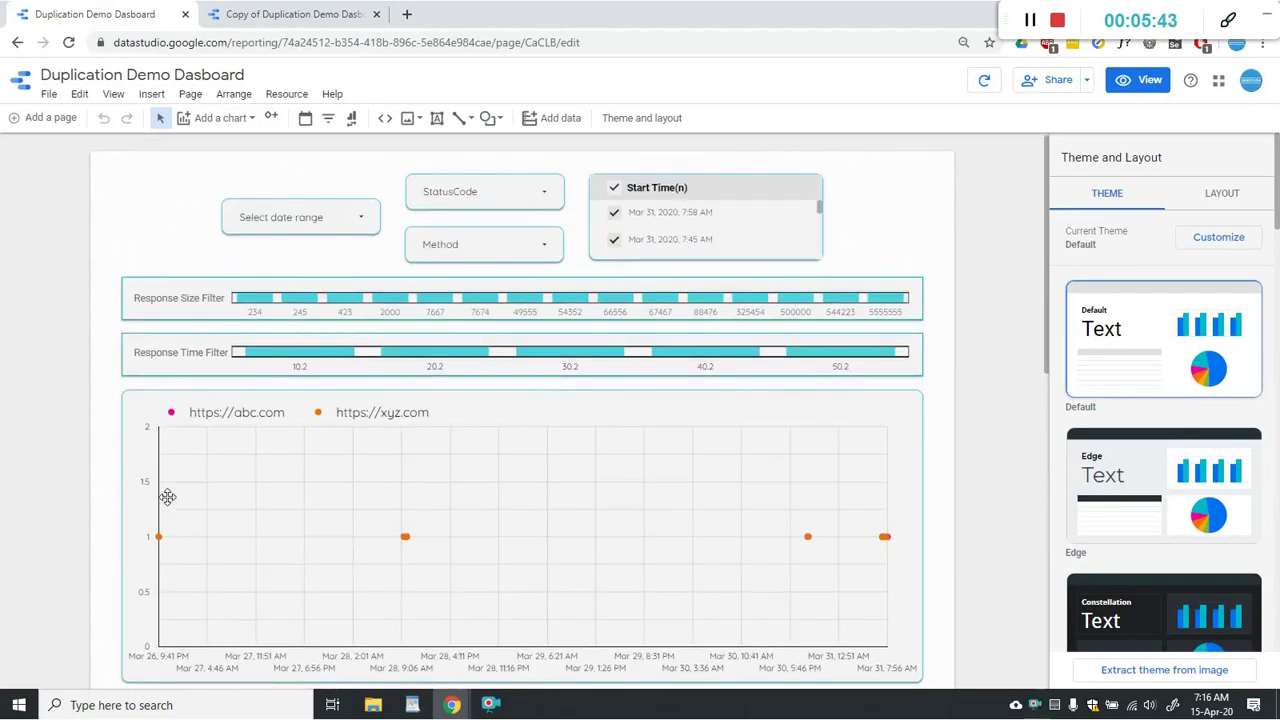